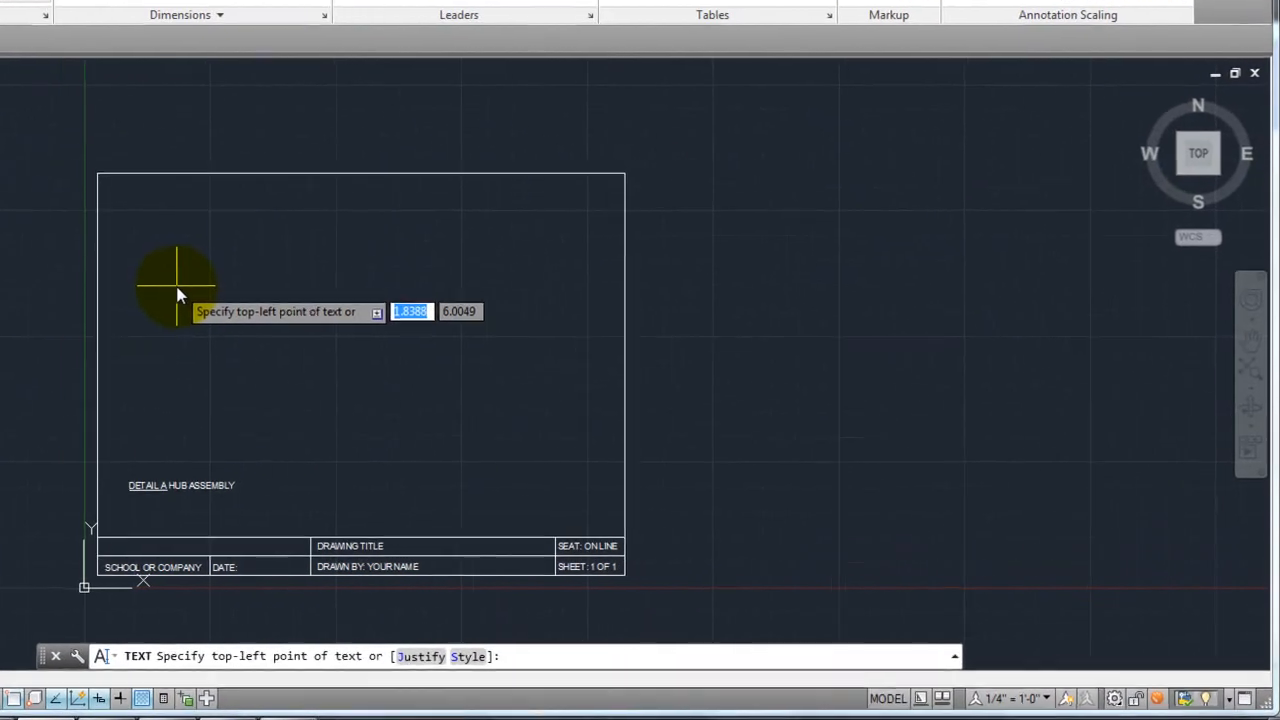
Step: Place single-line text at about 1.84, 6.00 inside the border, height 0.1200 and rotation 0, and enter underlined DETAIL A
{"action": "left_click", "coordinate": [377, 340]}
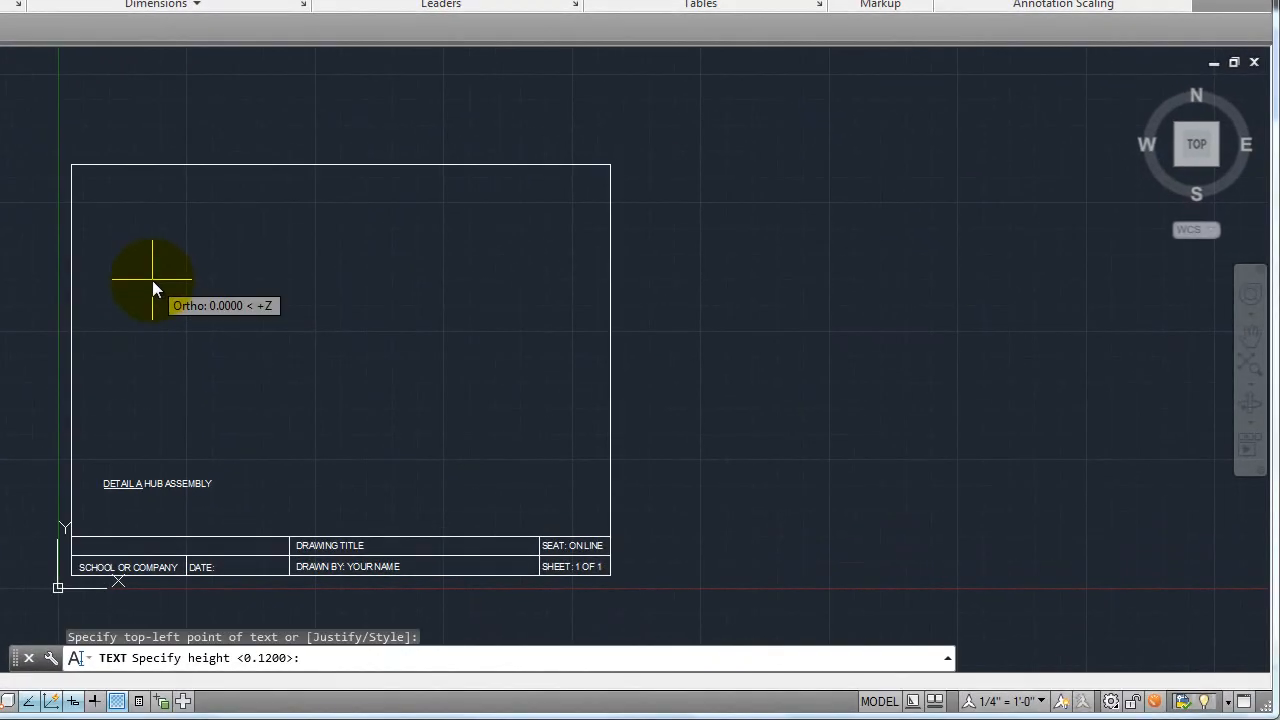
{"action": "key", "text": "Return"}
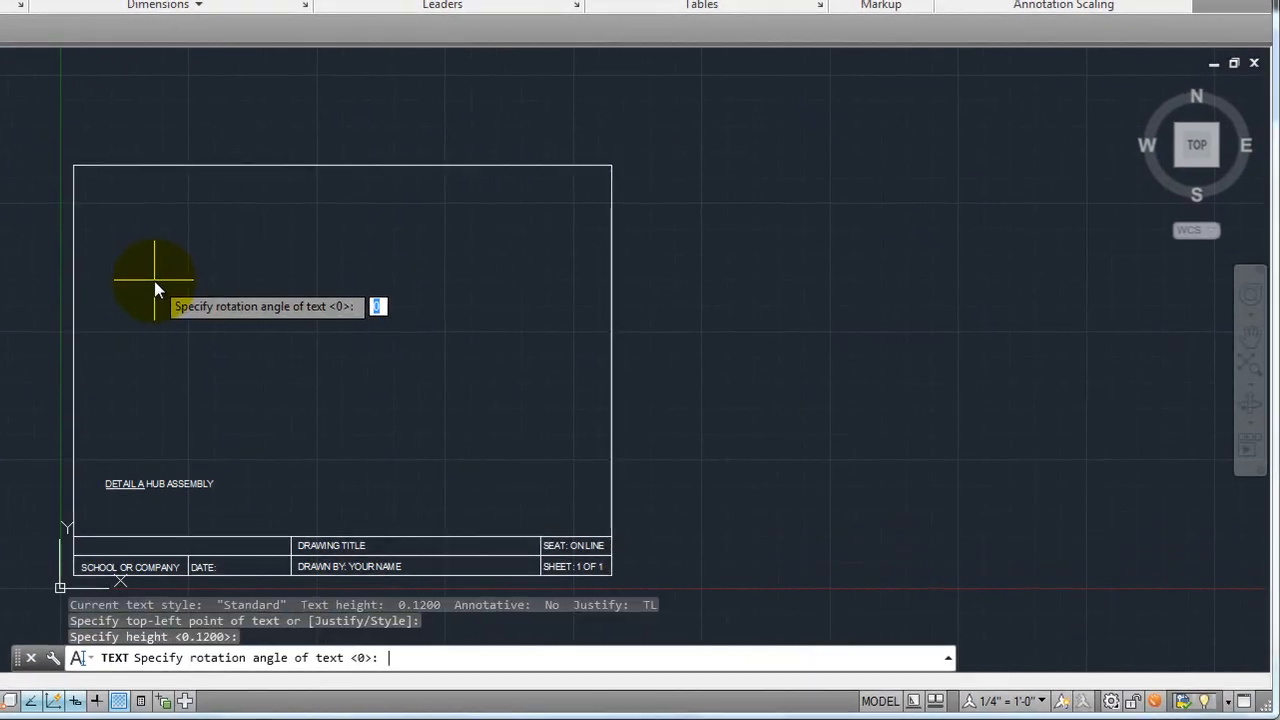
{"action": "key", "text": "Return"}
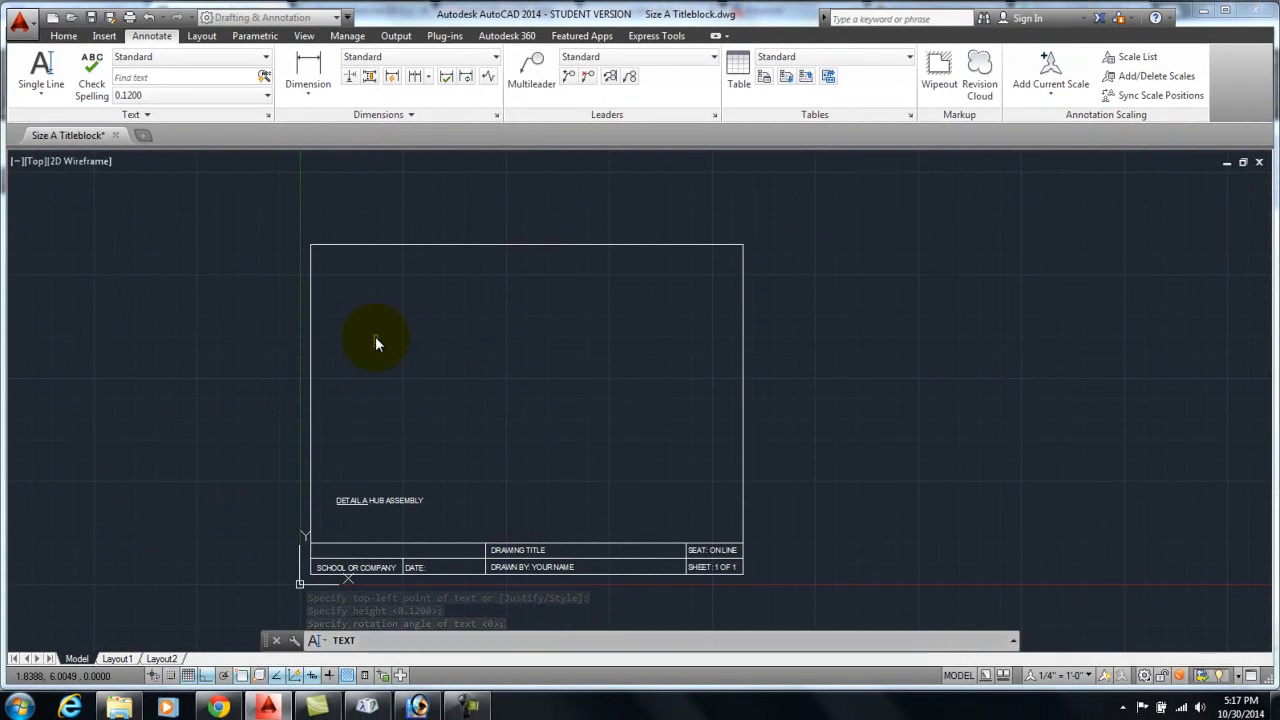
{"action": "key", "text": "Return"}
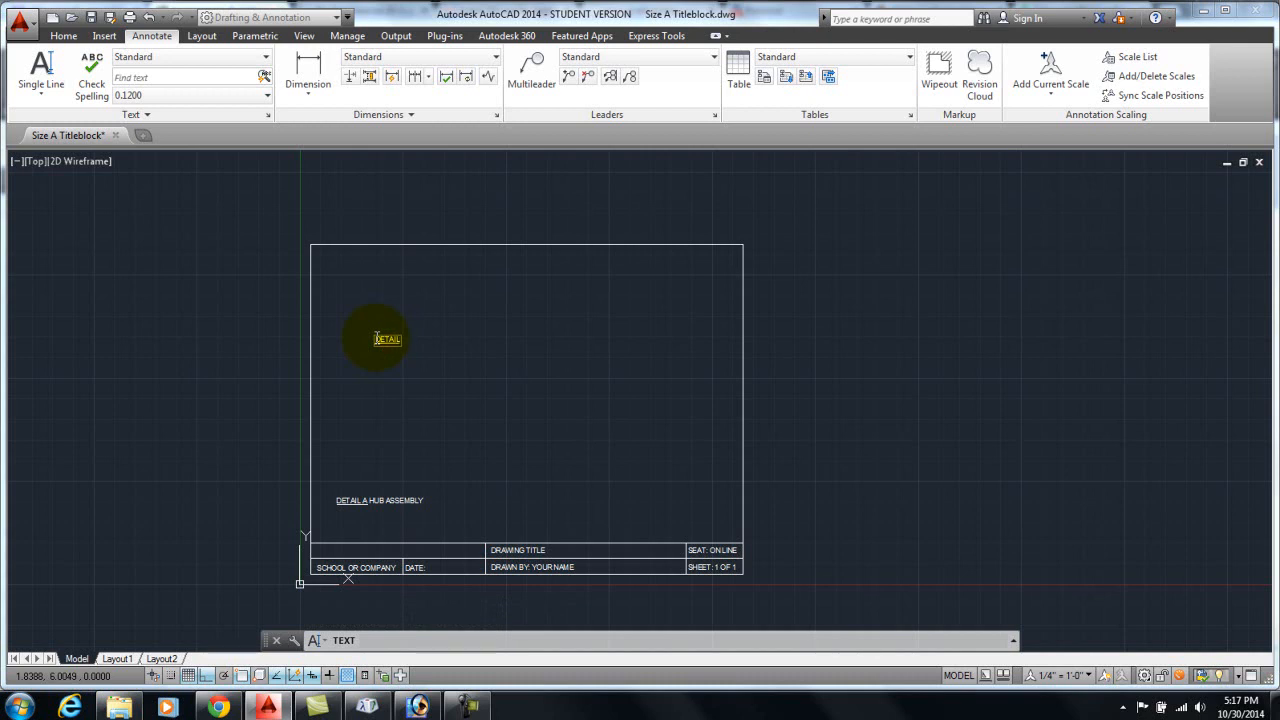
{"action": "scroll", "coordinate": [384, 346], "scroll_direction": "up", "scroll_amount": 8}
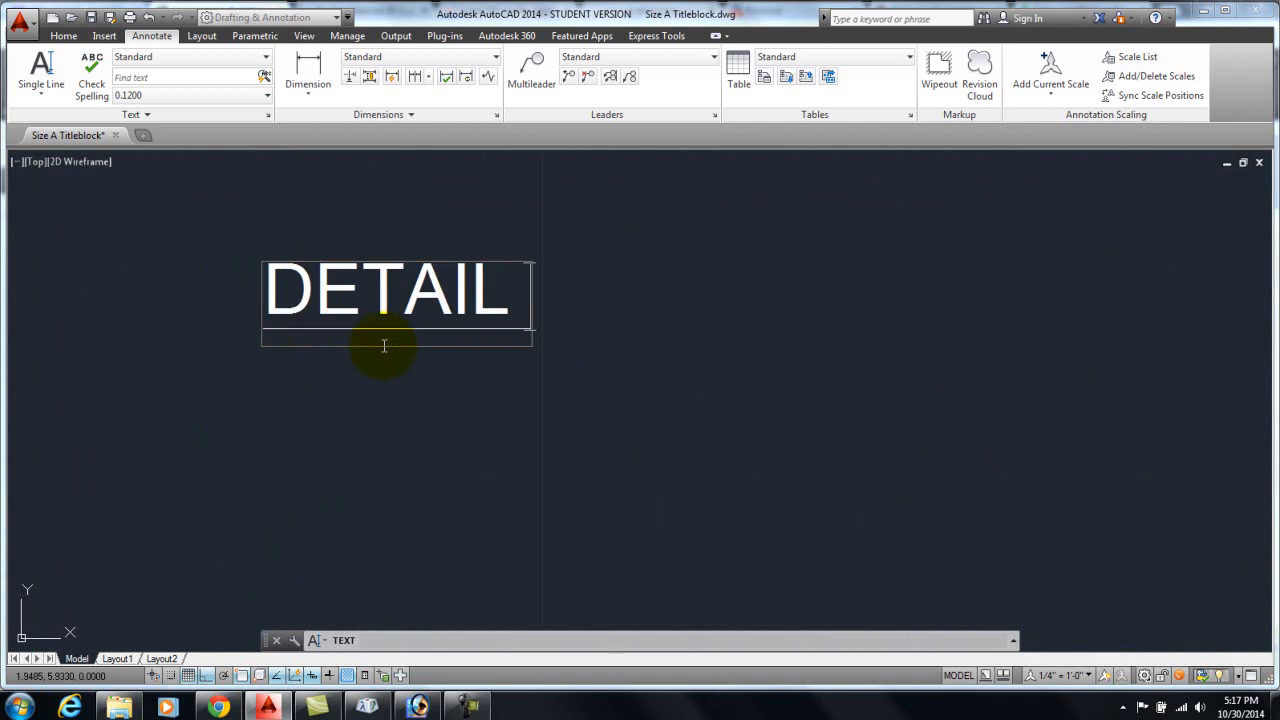
{"action": "type", "text": "A"}
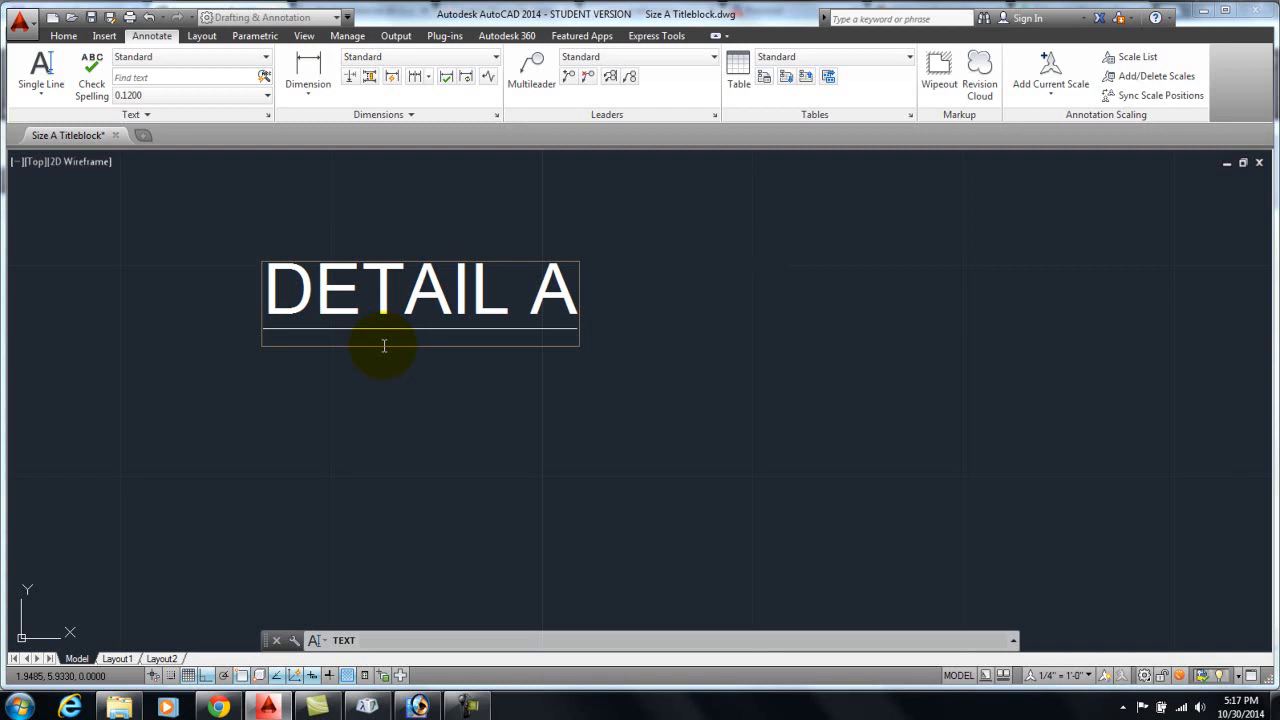
Step: Turn off underlining after DETAIL A, complete the line with HUB ASSEMBLY, and finish the text
{"action": "type", "text": "%%"}
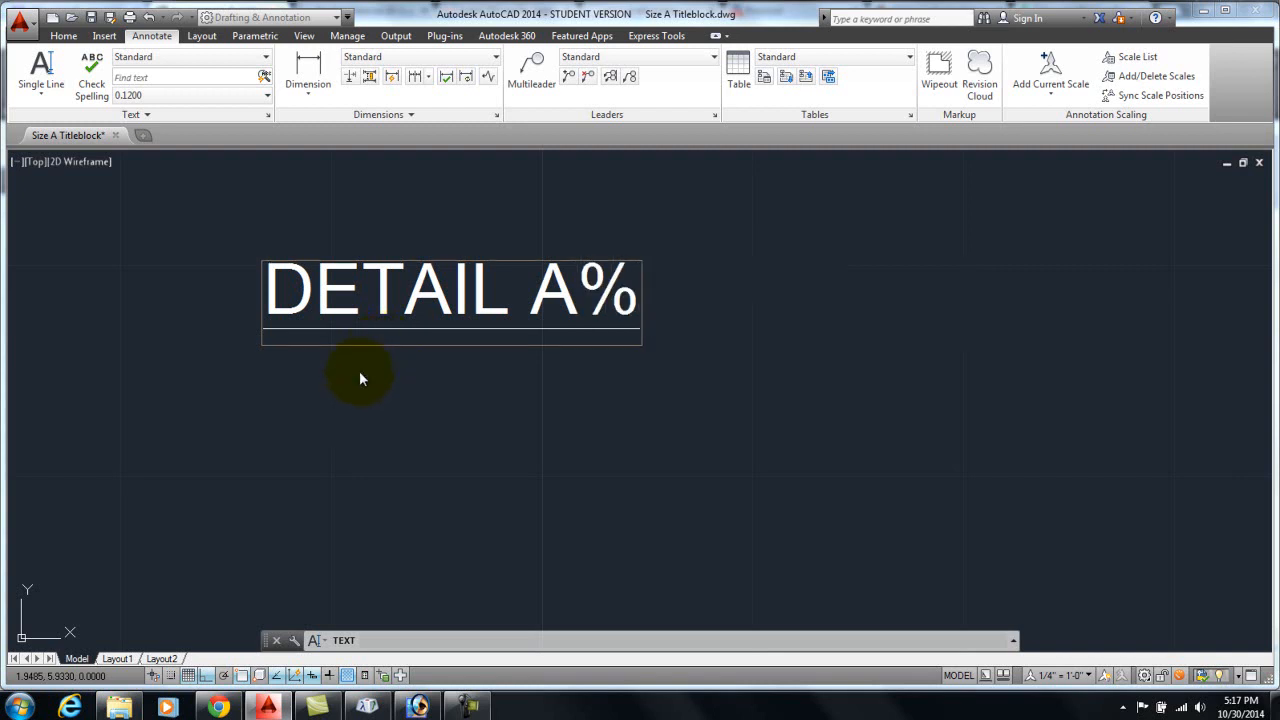
{"action": "key", "text": "BackSpace"}
{"action": "key", "text": "BackSpace"}
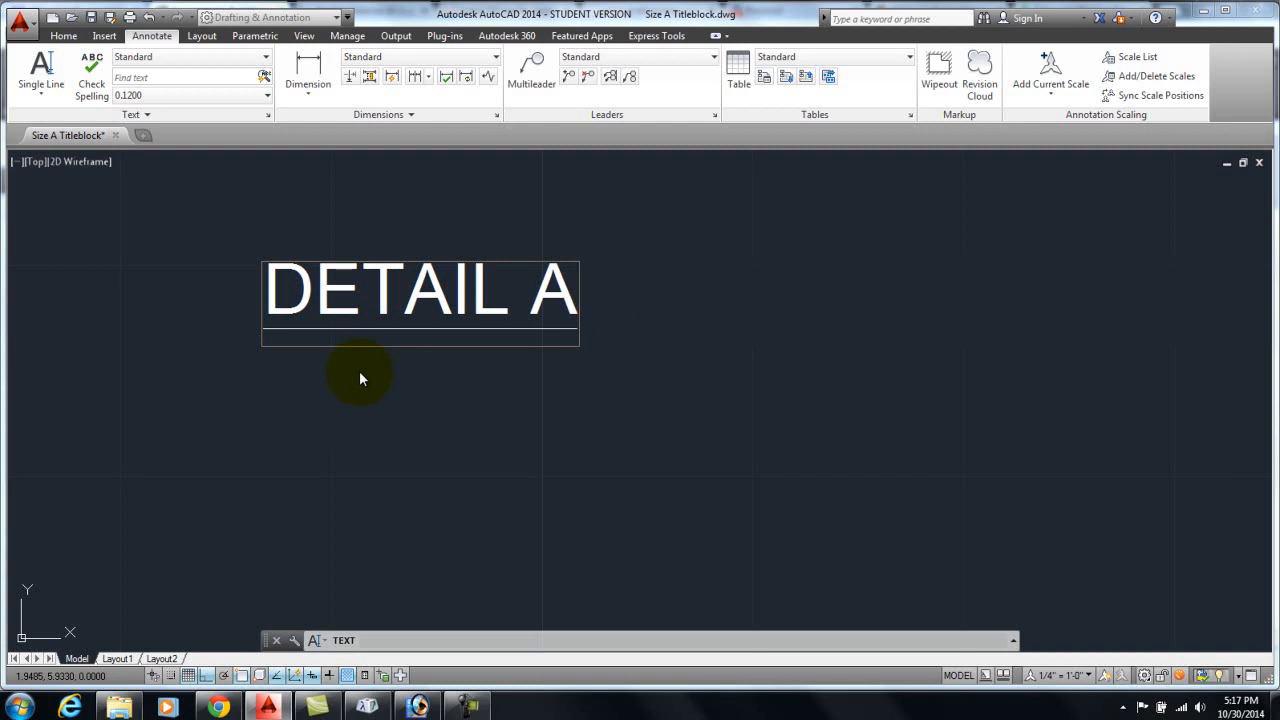
{"action": "type", "text": "HUB D"}
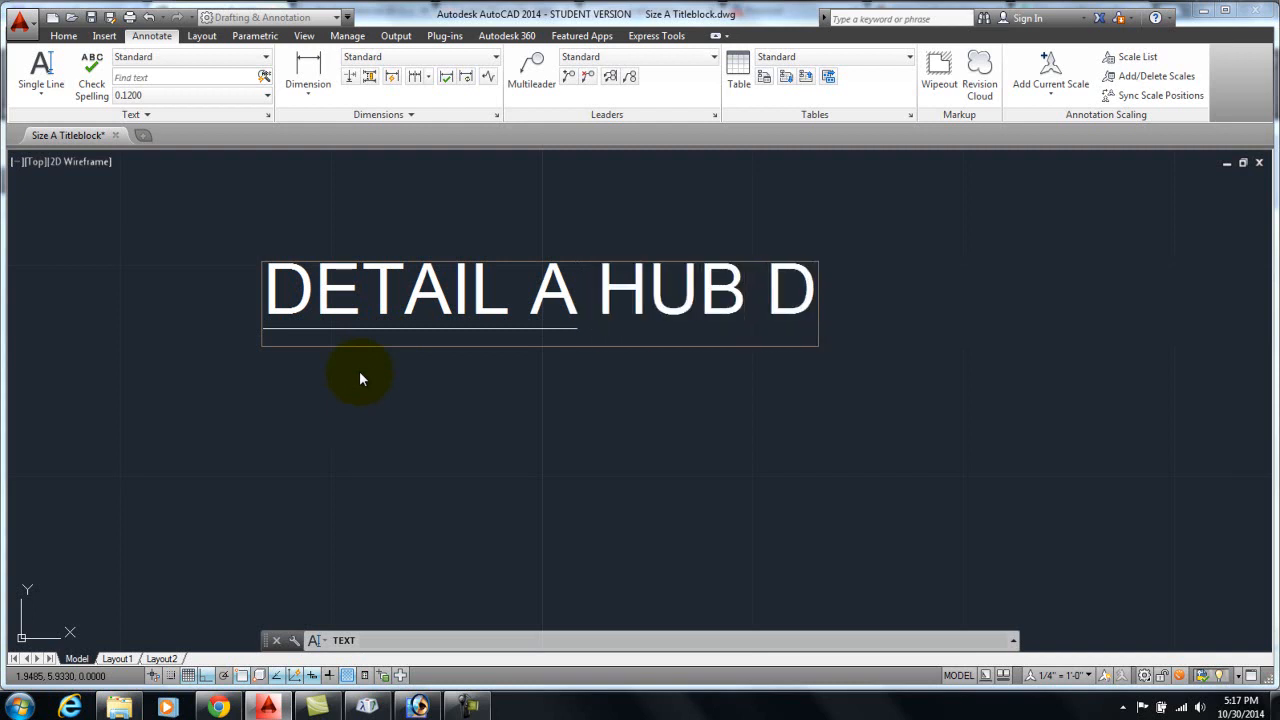
{"action": "key", "text": "BackSpace"}
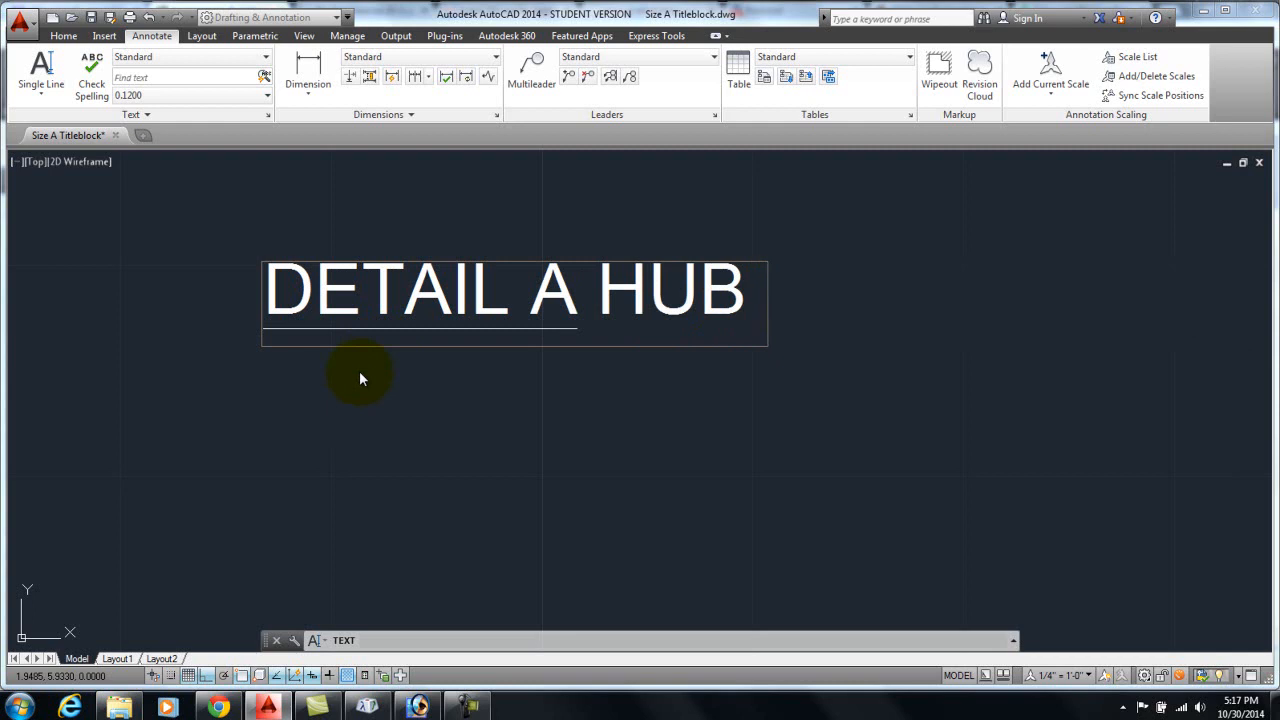
{"action": "type", "text": "ASSEMBLY"}
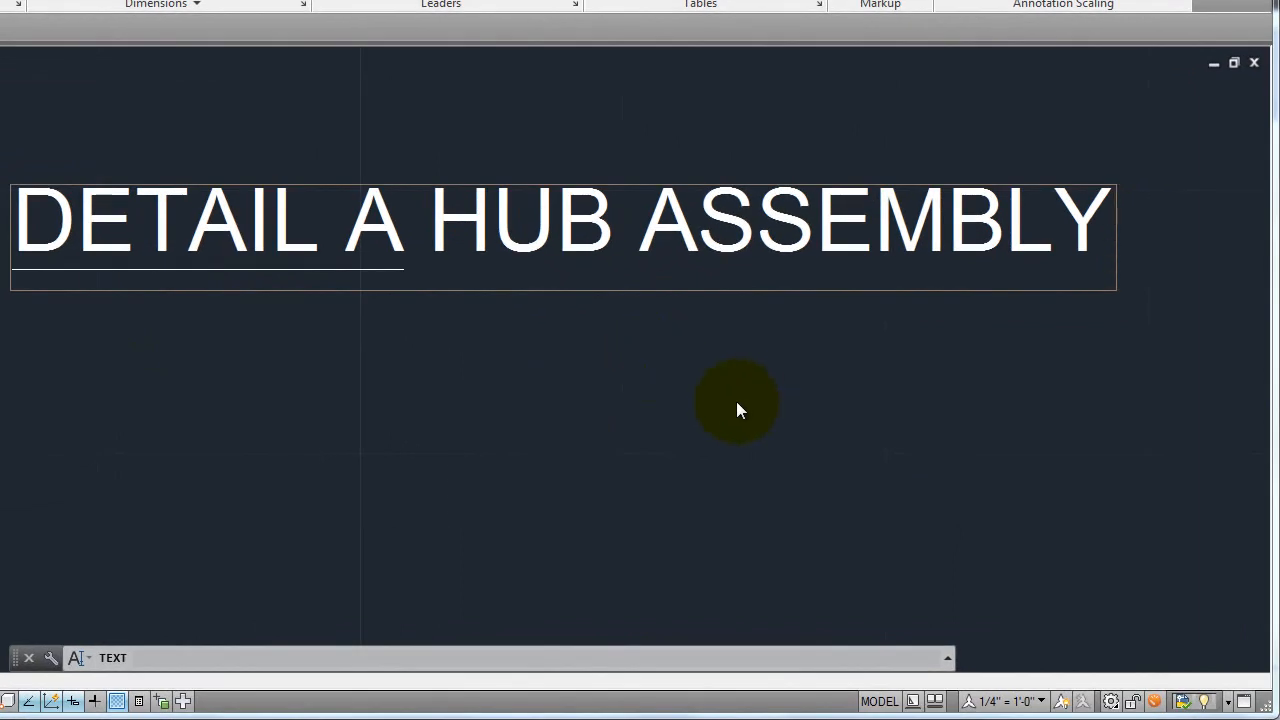
{"action": "left_click", "coordinate": [627, 378]}
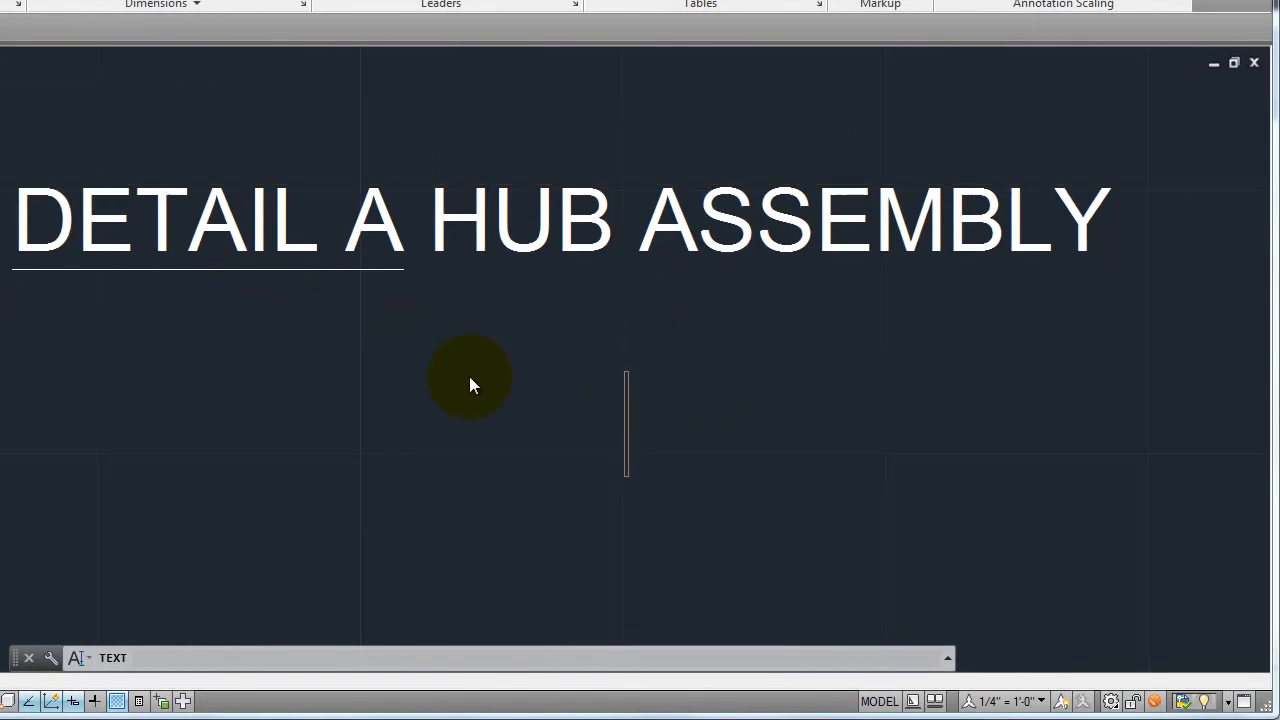
{"action": "key", "text": "Return"}
{"action": "key", "text": "Return"}
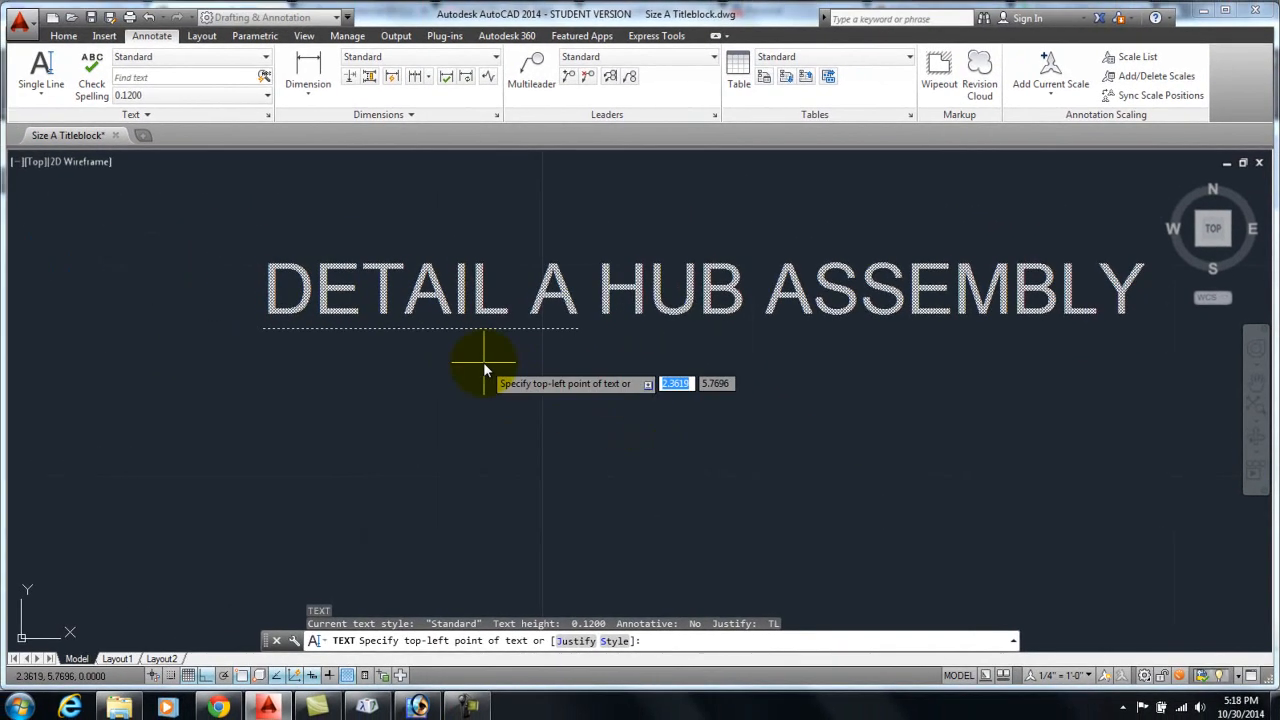
{"action": "key", "text": "Escape"}
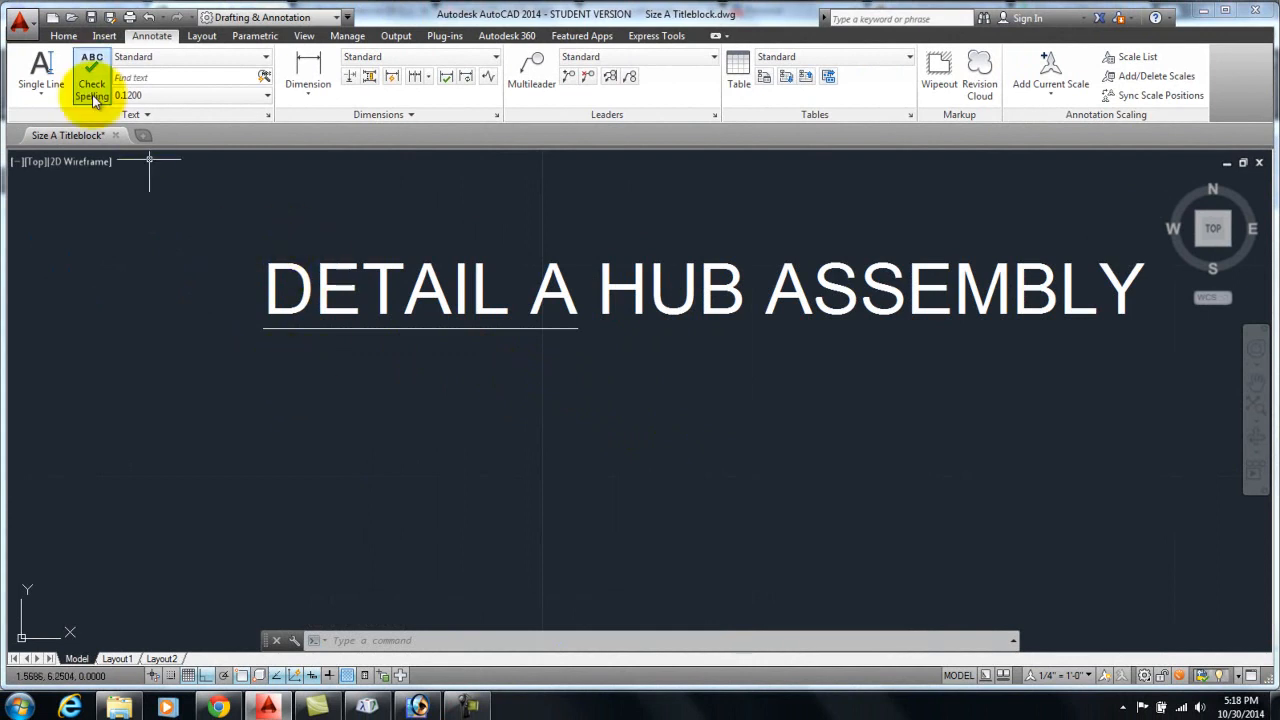
Step: Add a diameter symbol using %%c as single-line text below DETAIL A, with height 0.1200 and rotation 0
{"action": "left_click", "coordinate": [44, 74]}
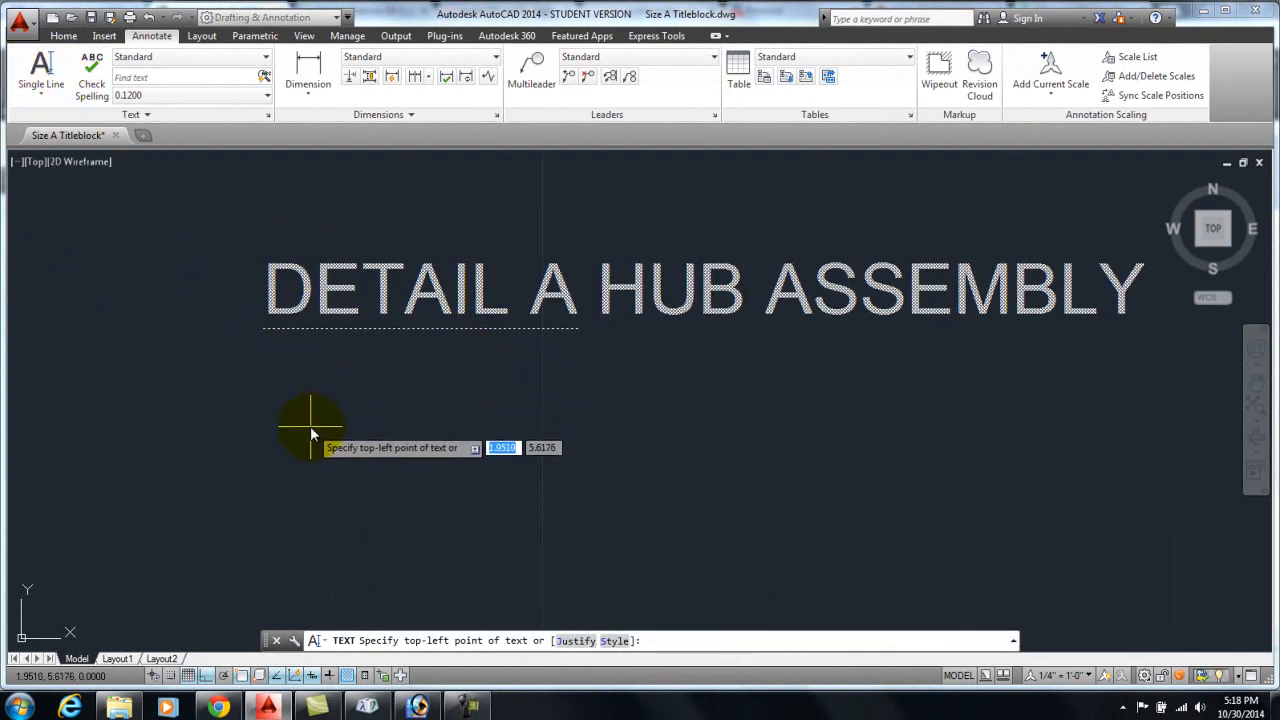
{"action": "left_click", "coordinate": [310, 428]}
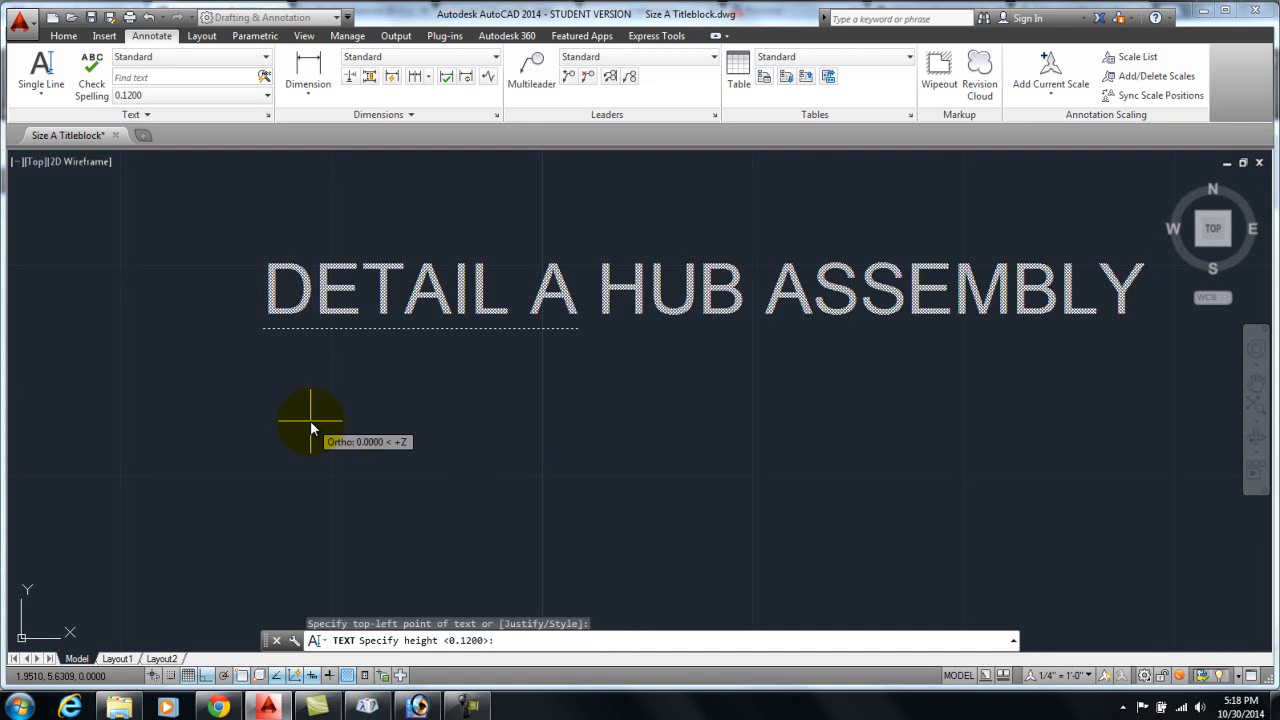
{"action": "key", "text": "Return"}
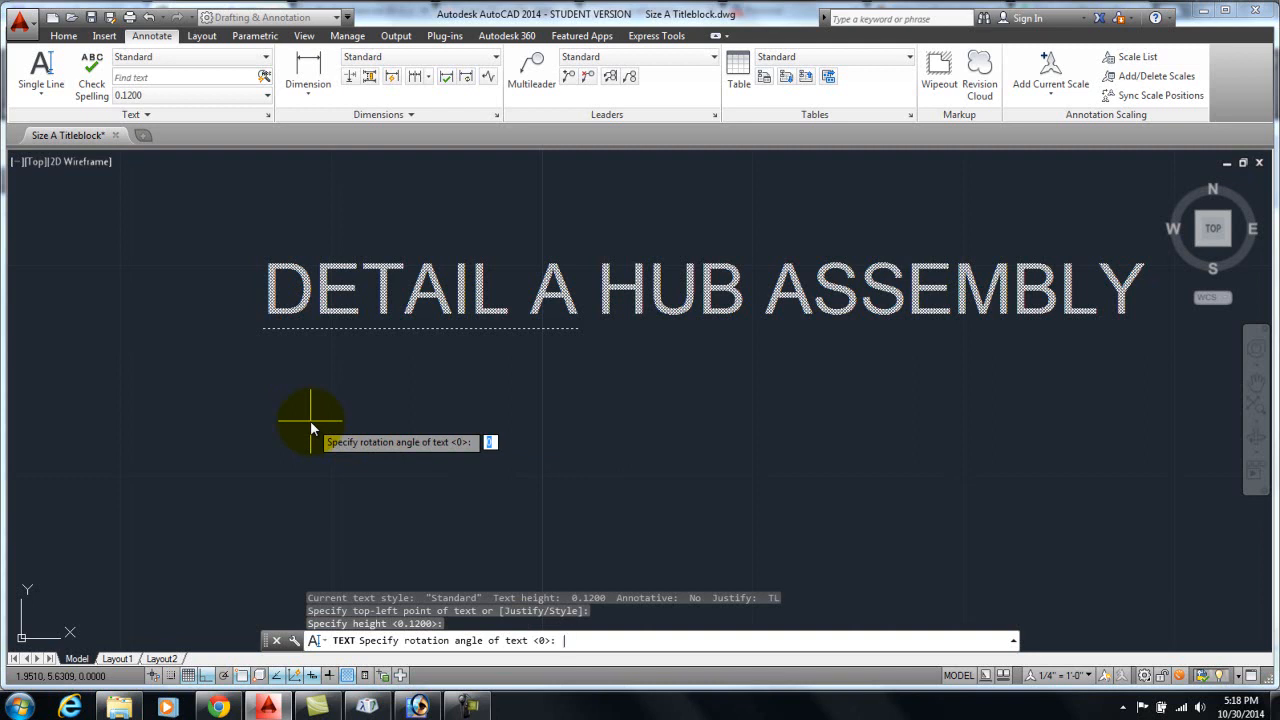
{"action": "key", "text": "Return"}
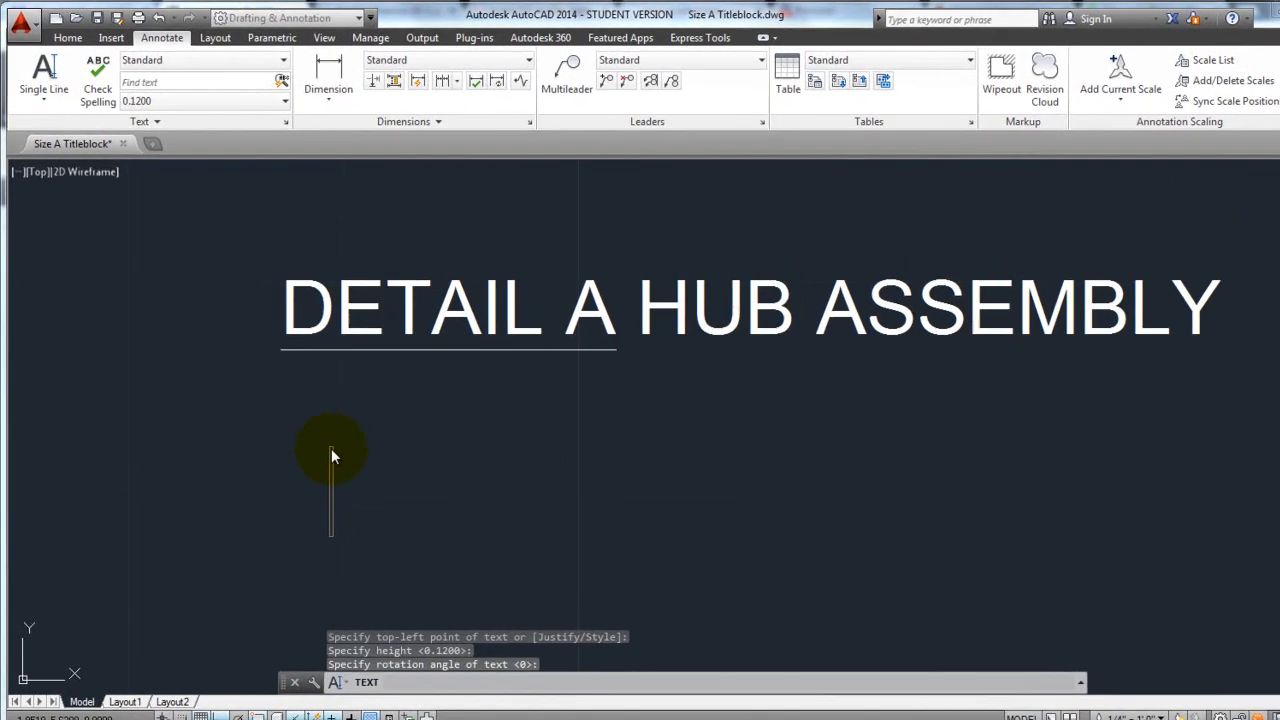
{"action": "type", "text": "%%"}
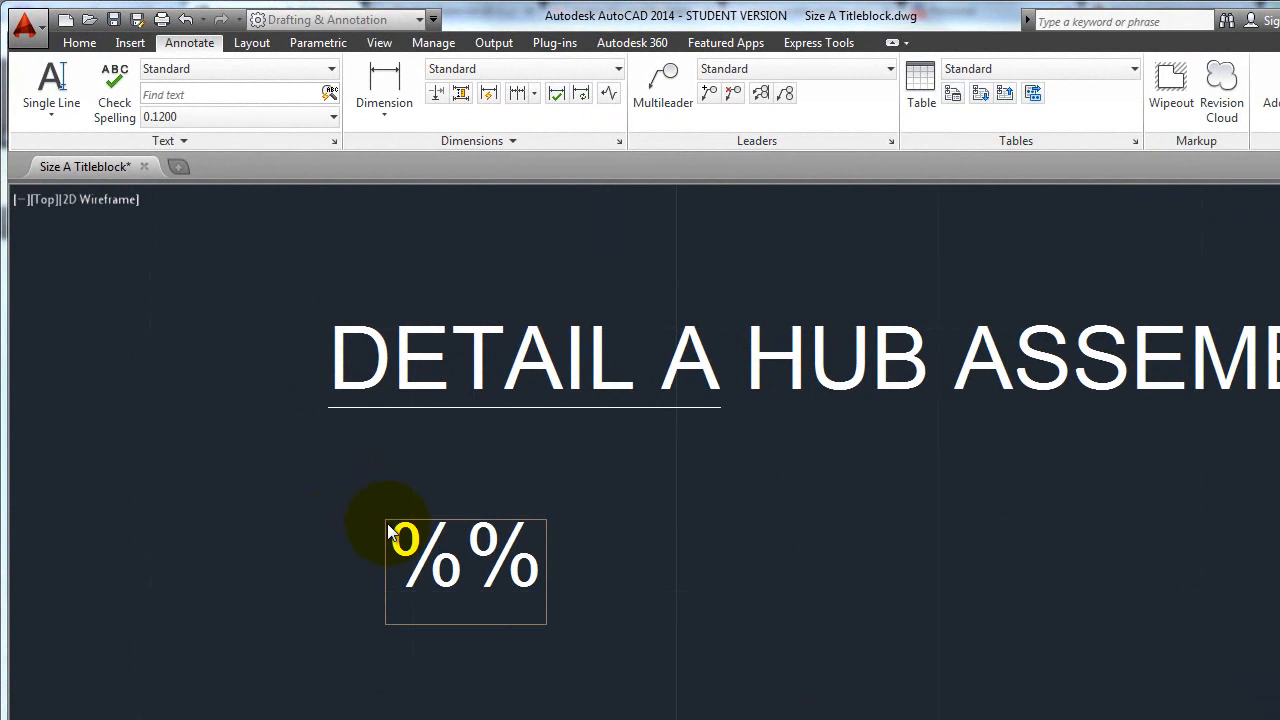
{"action": "type", "text": "c"}
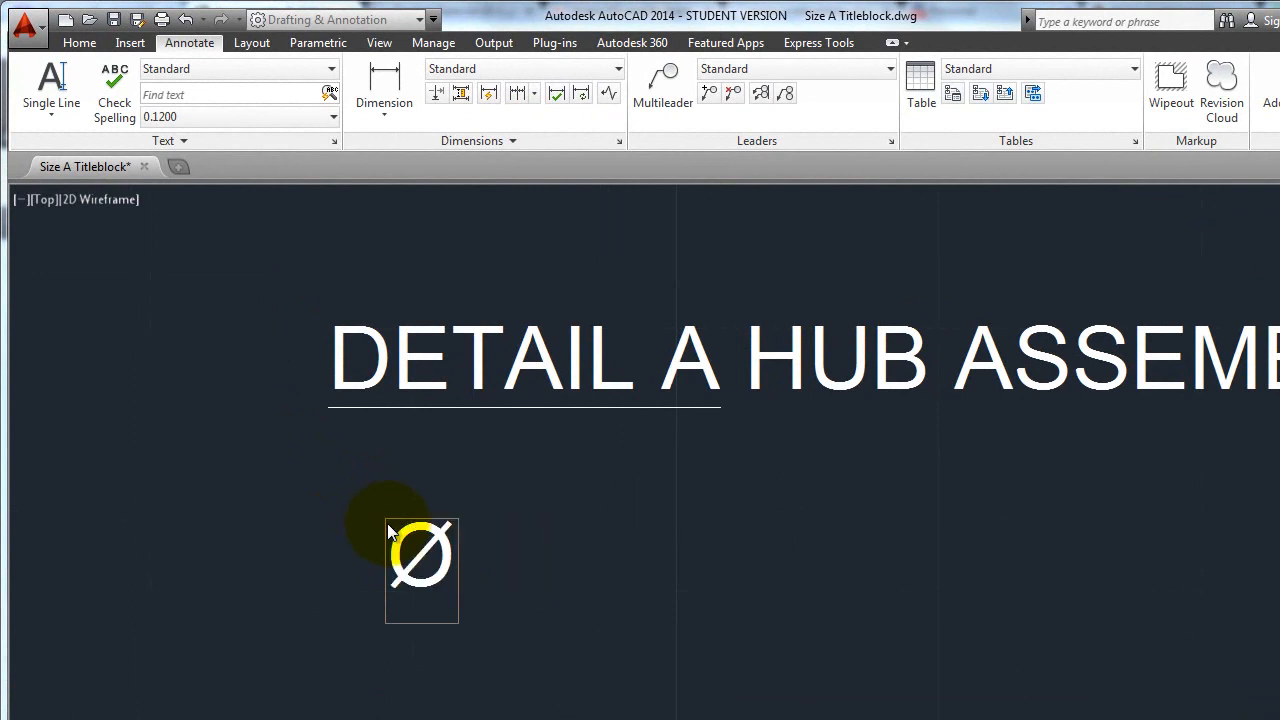
{"action": "left_click", "coordinate": [599, 522]}
{"action": "key", "text": "Return"}
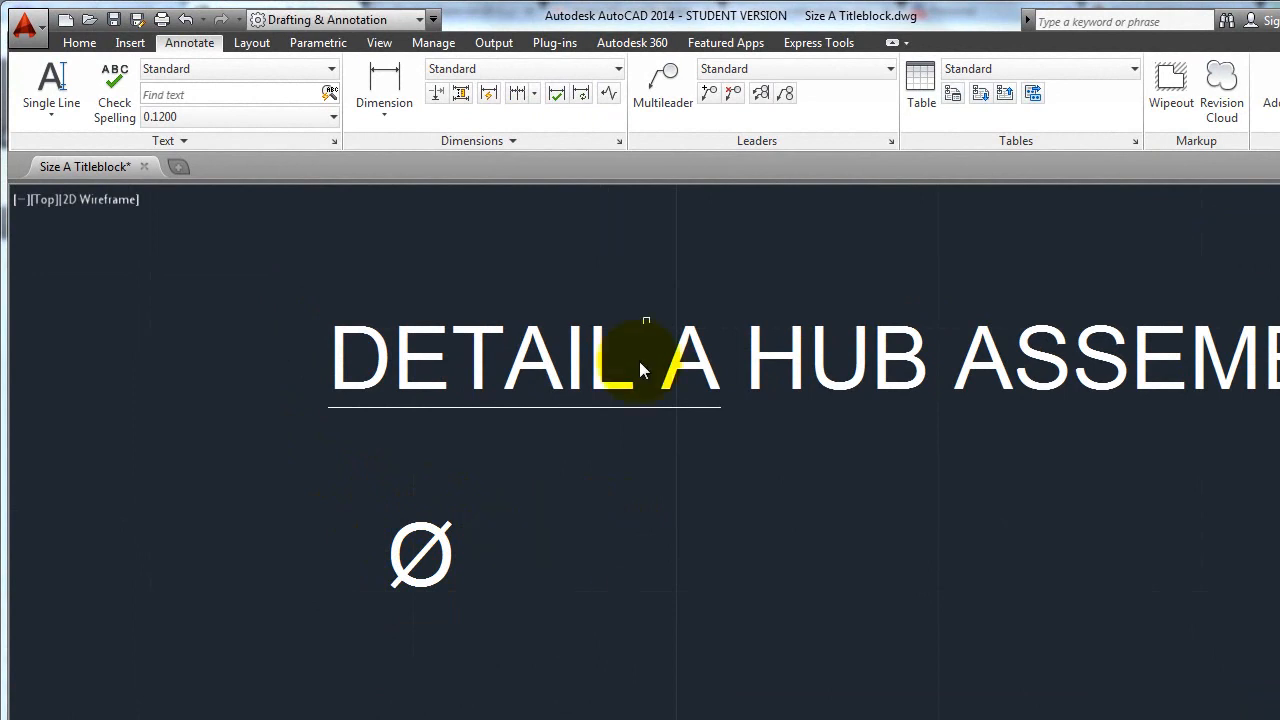
Step: Create a multiline text box beside the diameter symbol, below HUB ASSEMBLY, and insert the Angle symbol in it
{"action": "left_click", "coordinate": [44, 119]}
{"action": "left_click", "coordinate": [64, 146]}
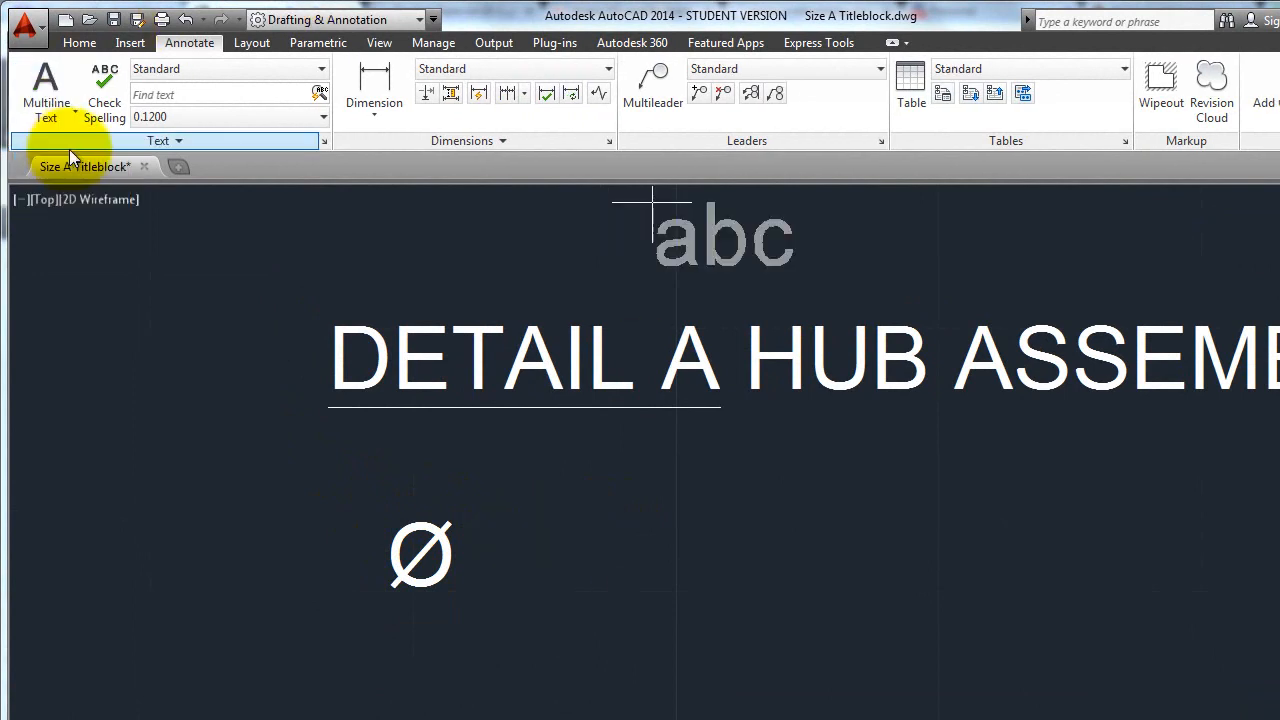
{"action": "left_click", "coordinate": [627, 516]}
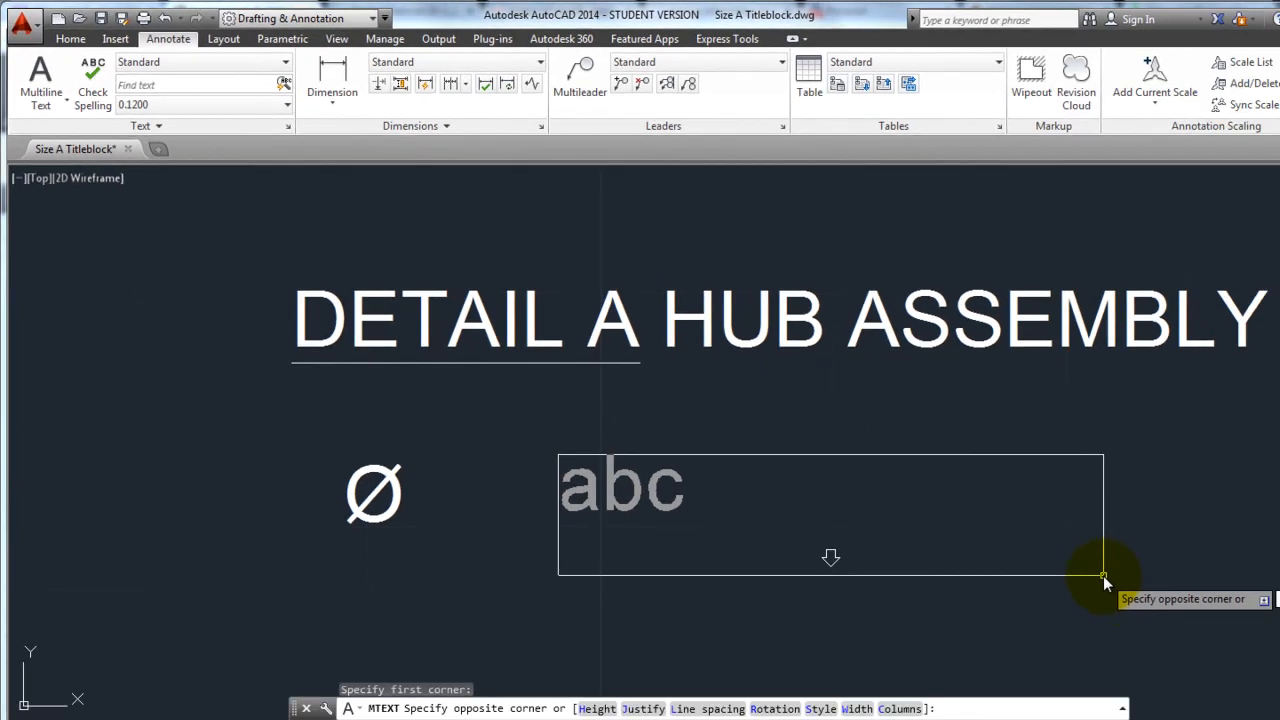
{"action": "left_click", "coordinate": [1103, 575]}
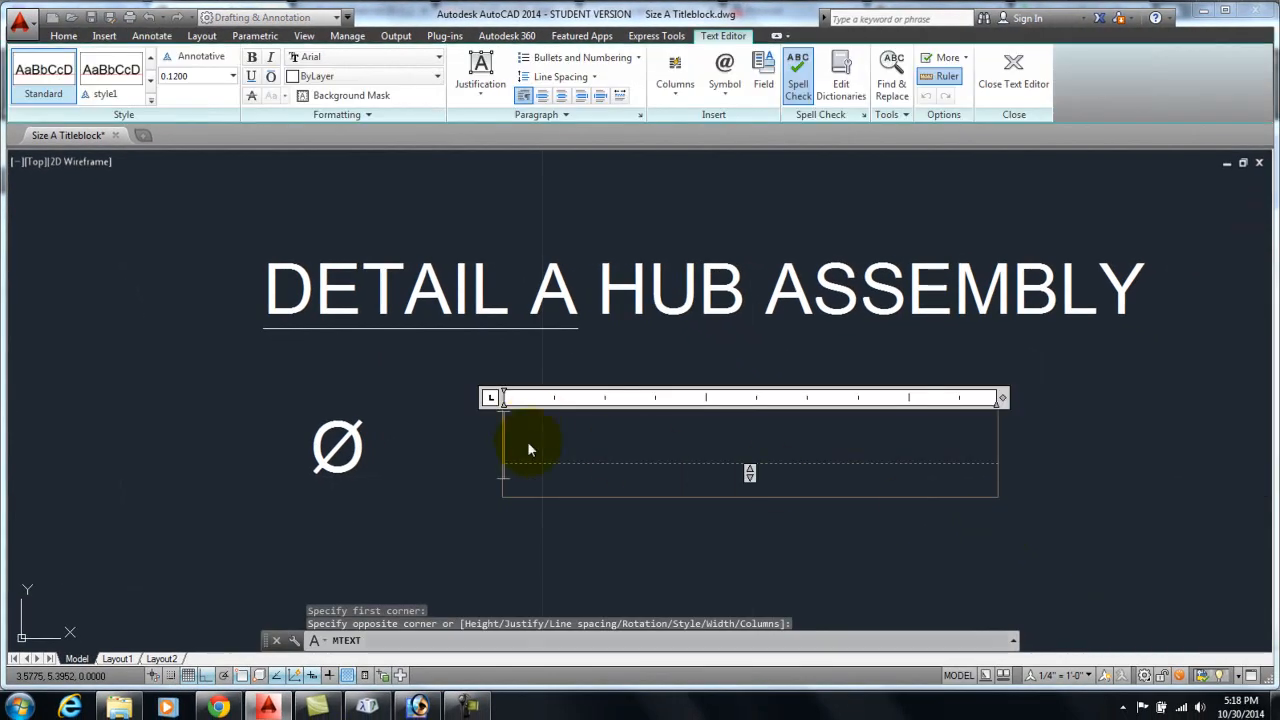
{"action": "right_click", "coordinate": [585, 498]}
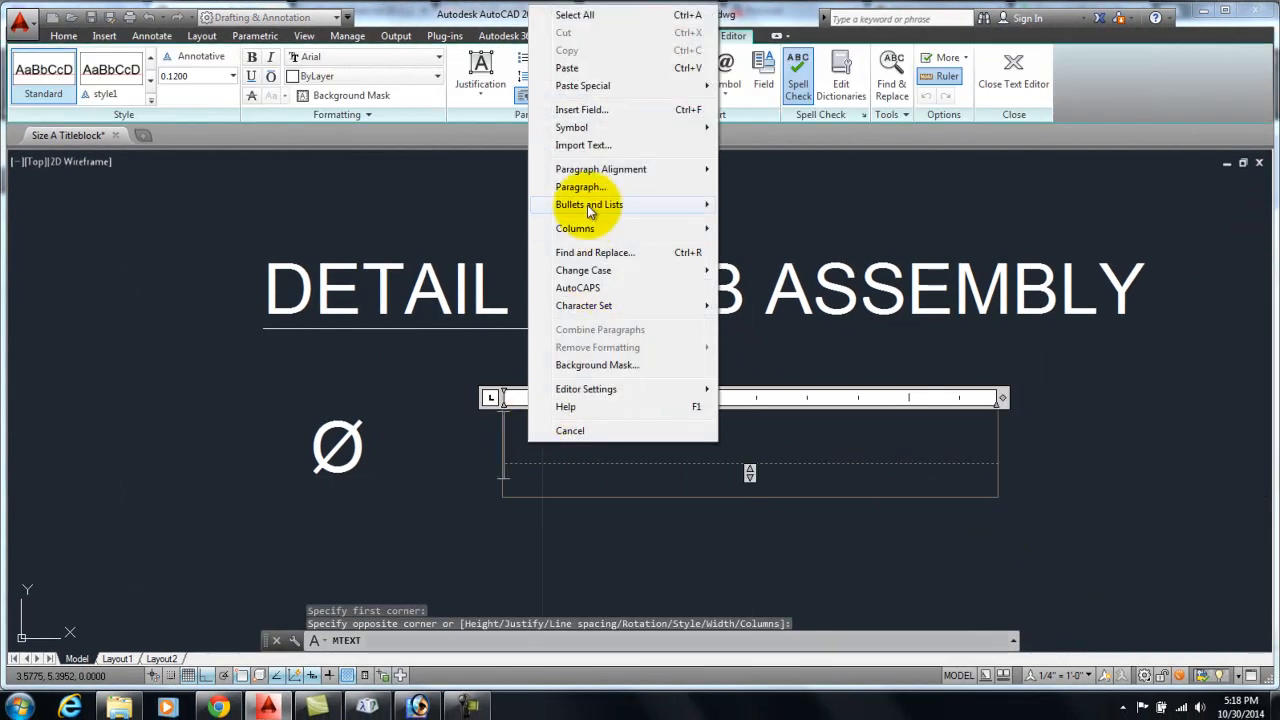
{"action": "mouse_move", "coordinate": [596, 135]}
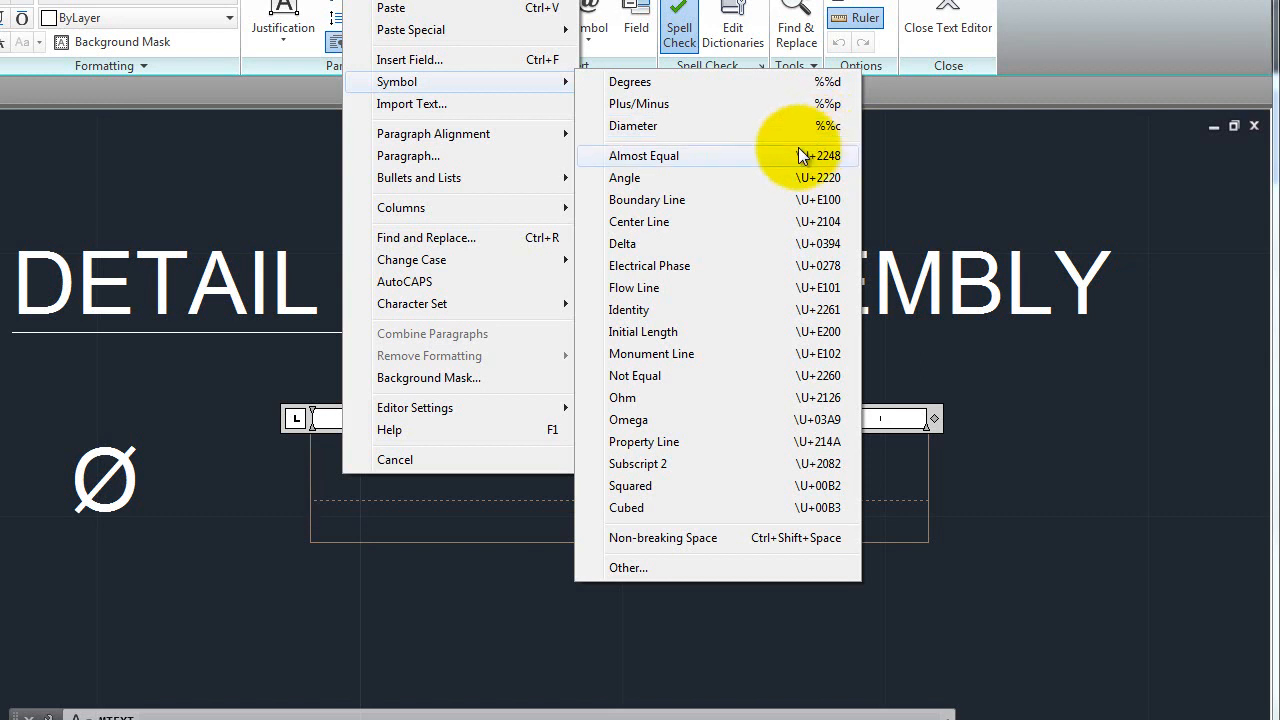
{"action": "left_click", "coordinate": [744, 193]}
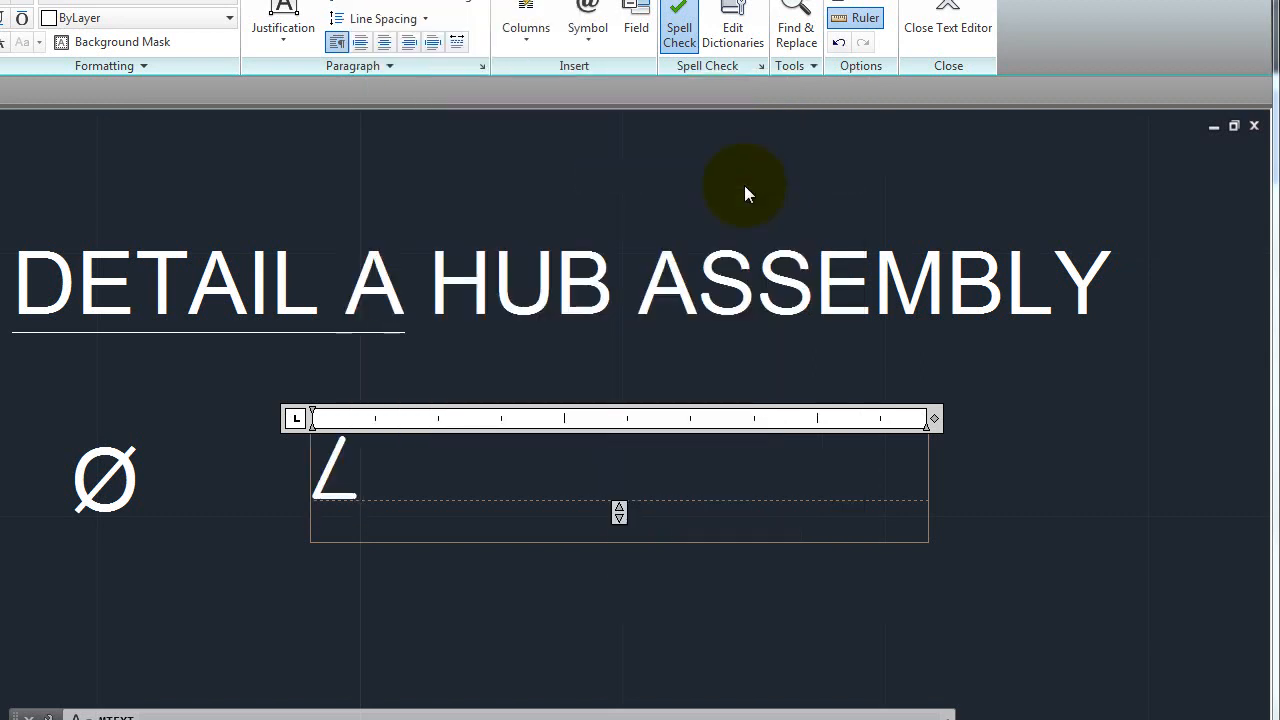
Step: Open the Character Map for additional symbols, browse through the Arial characters, and close it
{"action": "double_click", "coordinate": [362, 488]}
{"action": "right_click", "coordinate": [365, 488]}
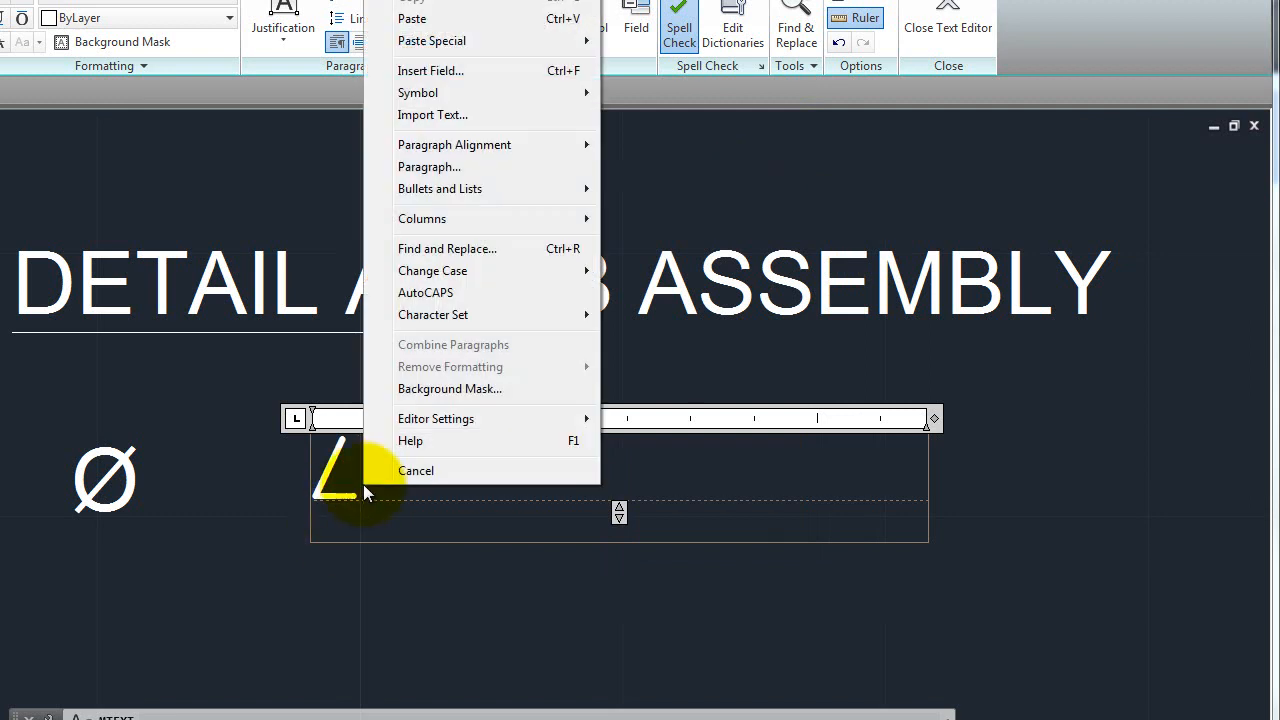
{"action": "mouse_move", "coordinate": [449, 96]}
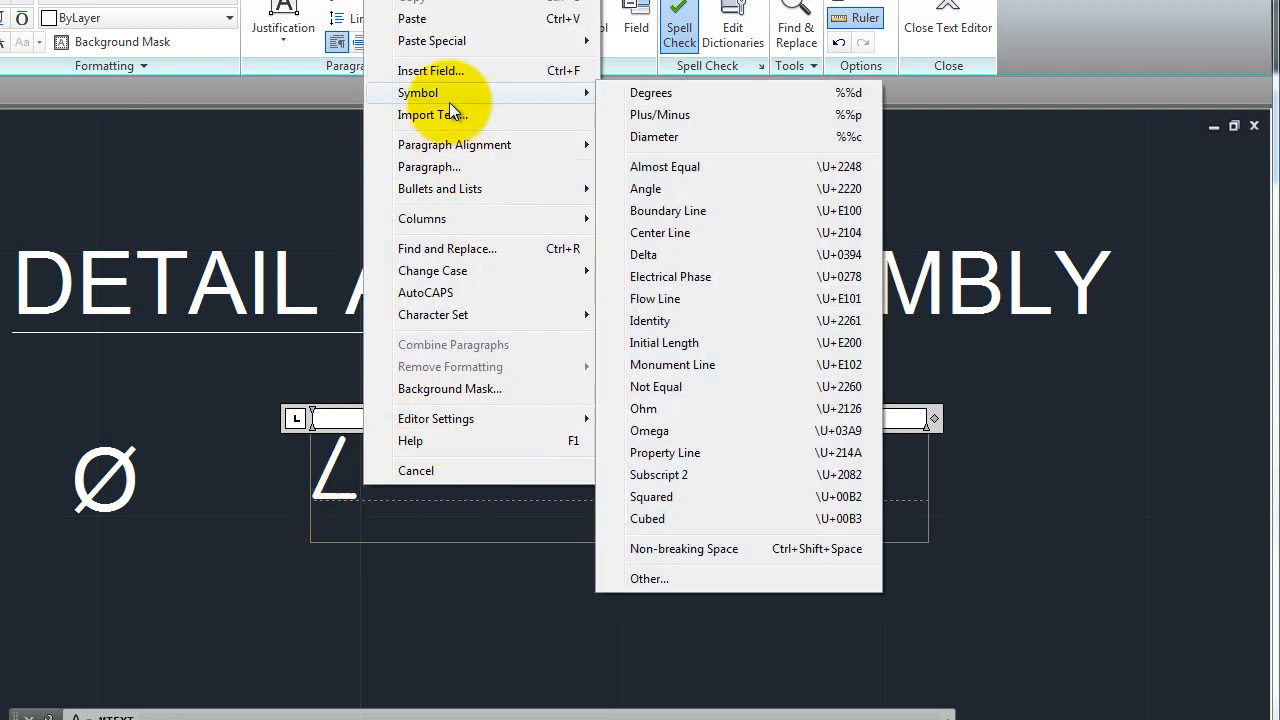
{"action": "left_click", "coordinate": [643, 578]}
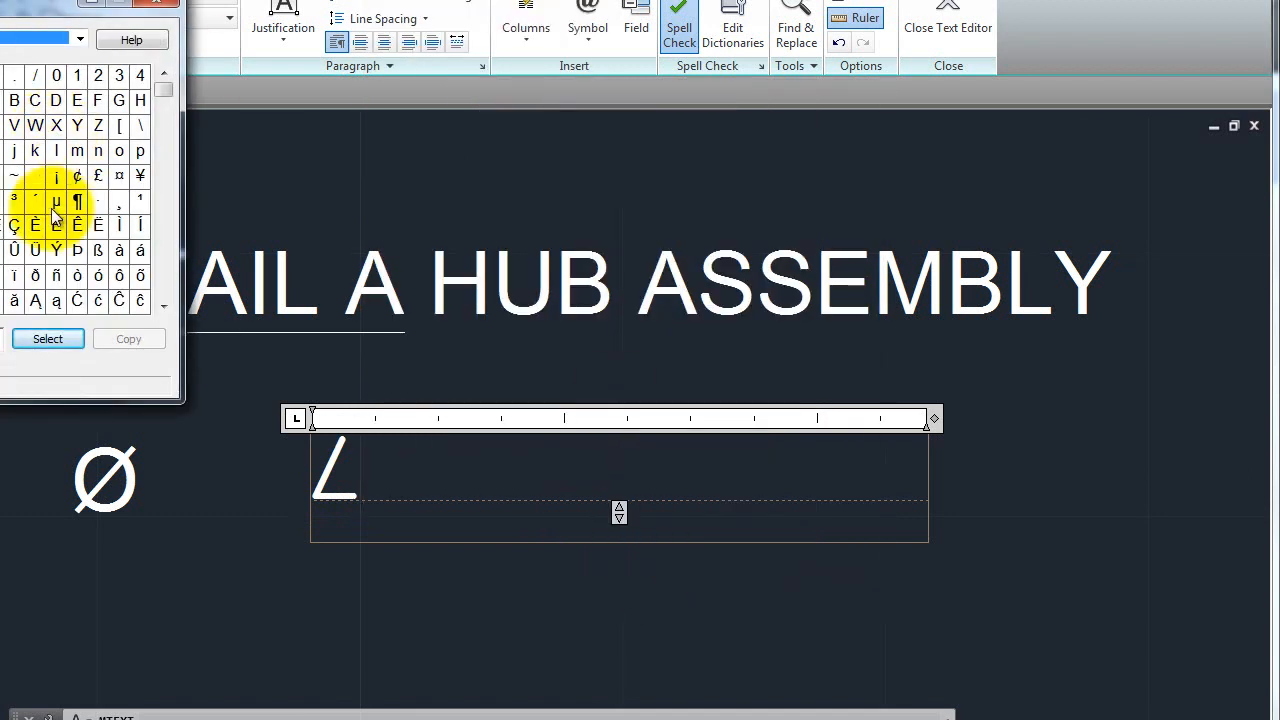
{"action": "left_click", "coordinate": [165, 306]}
{"action": "left_click", "coordinate": [165, 306]}
{"action": "left_click", "coordinate": [165, 306]}
{"action": "left_click", "coordinate": [165, 306]}
{"action": "left_click", "coordinate": [165, 306]}
{"action": "left_click", "coordinate": [165, 306]}
{"action": "left_click", "coordinate": [165, 306]}
{"action": "left_click", "coordinate": [165, 306]}
{"action": "left_click", "coordinate": [165, 306]}
{"action": "left_click", "coordinate": [165, 306]}
{"action": "left_click", "coordinate": [165, 306]}
{"action": "left_click", "coordinate": [165, 306]}
{"action": "left_click", "coordinate": [165, 306]}
{"action": "left_click", "coordinate": [165, 306]}
{"action": "left_click", "coordinate": [165, 306]}
{"action": "left_click", "coordinate": [165, 306]}
{"action": "left_click", "coordinate": [165, 306]}
{"action": "left_click", "coordinate": [165, 306]}
{"action": "left_click", "coordinate": [165, 306]}
{"action": "left_click", "coordinate": [165, 306]}
{"action": "left_click", "coordinate": [165, 306]}
{"action": "left_click", "coordinate": [165, 306]}
{"action": "left_click", "coordinate": [165, 306]}
{"action": "left_click", "coordinate": [165, 306]}
{"action": "left_click", "coordinate": [165, 306]}
{"action": "left_click", "coordinate": [165, 306]}
{"action": "left_click", "coordinate": [165, 306]}
{"action": "left_click", "coordinate": [165, 306]}
{"action": "left_click", "coordinate": [165, 306]}
{"action": "left_click", "coordinate": [165, 306]}
{"action": "left_click", "coordinate": [165, 306]}
{"action": "left_click", "coordinate": [165, 306]}
{"action": "left_click", "coordinate": [165, 306]}
{"action": "left_click", "coordinate": [165, 306]}
{"action": "left_click", "coordinate": [165, 306]}
{"action": "left_click", "coordinate": [165, 306]}
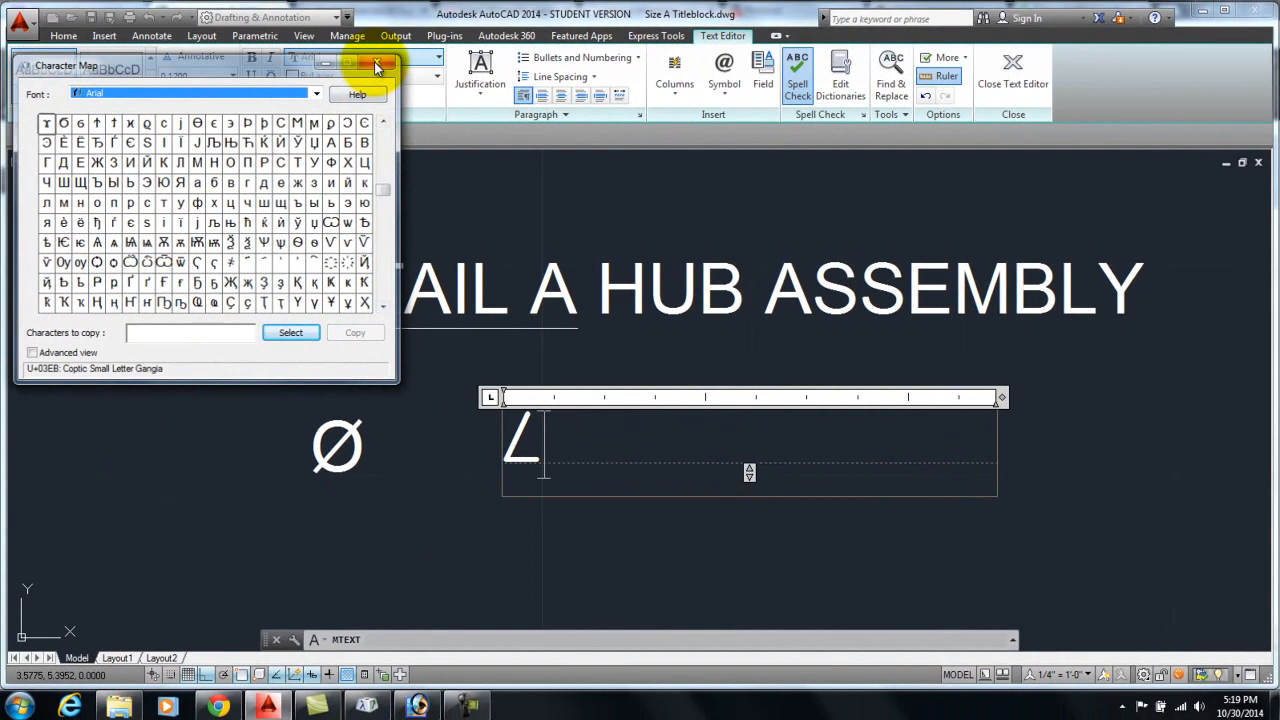
{"action": "left_click", "coordinate": [156, 2]}
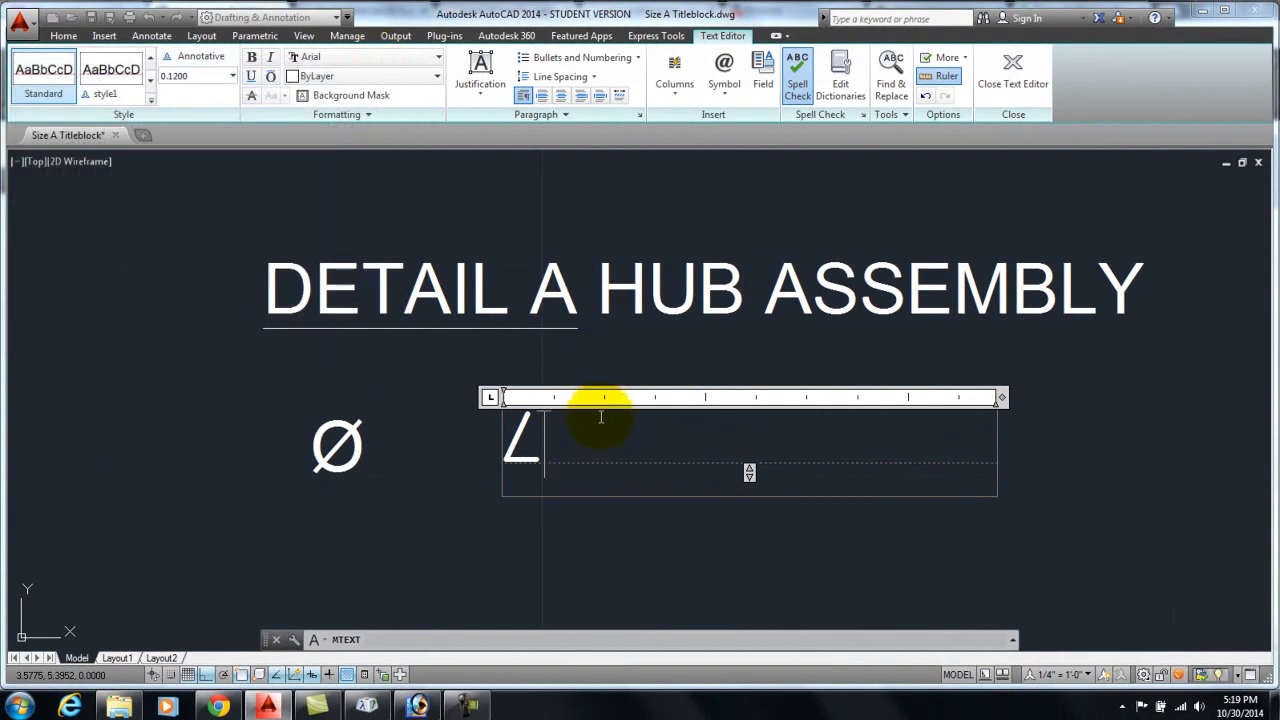
{"action": "left_click", "coordinate": [466, 707]}
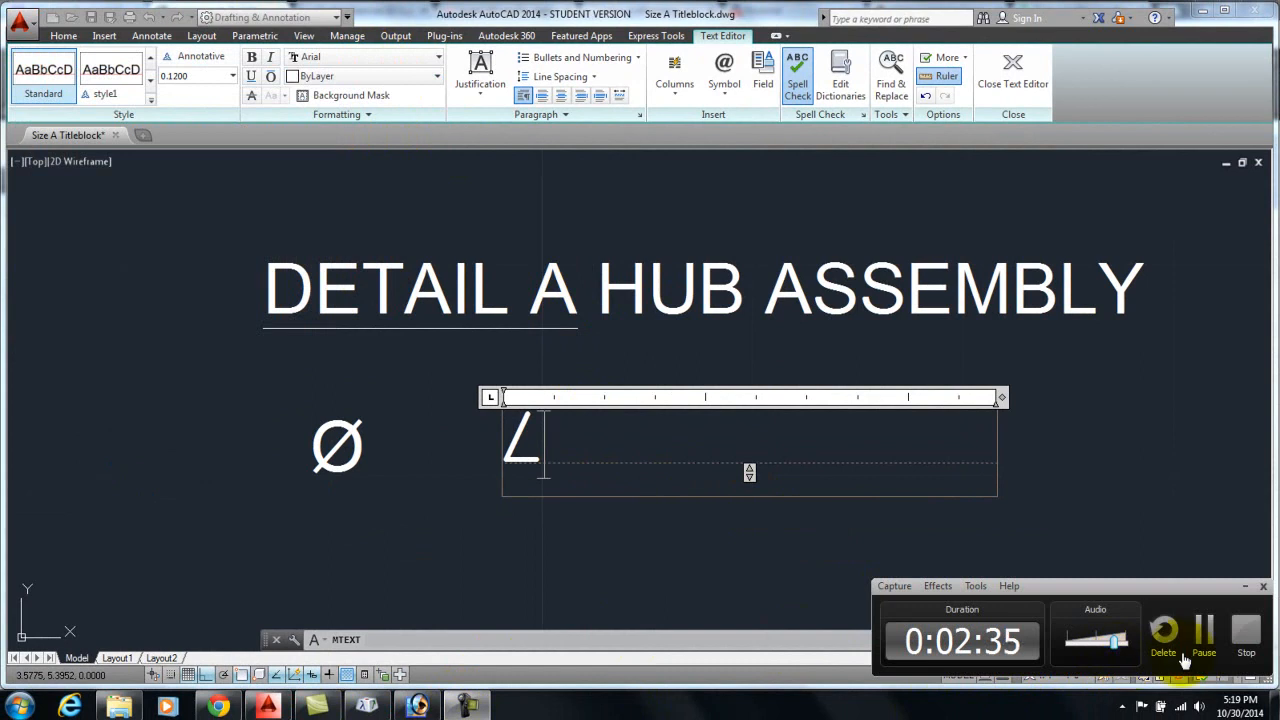
{"action": "left_click", "coordinate": [1246, 633]}
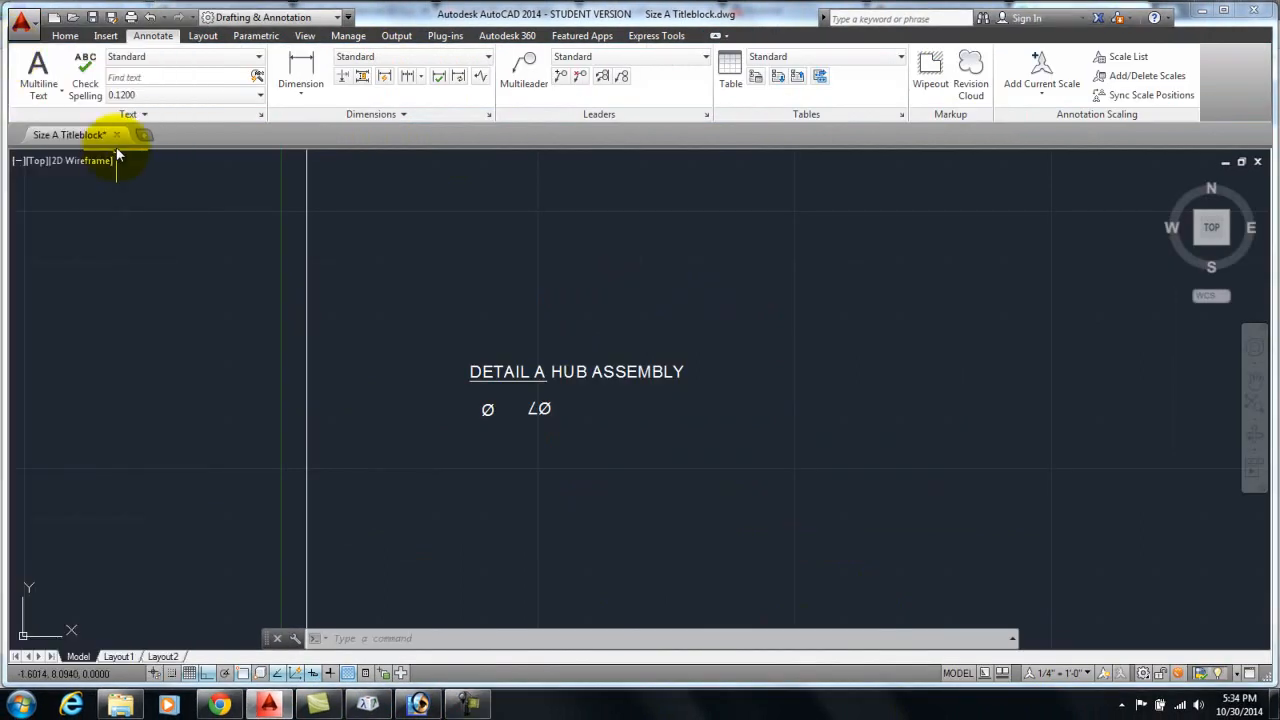
Step: Create a multiline text box above the DETAIL A HUB ASSEMBLY text
{"action": "left_click", "coordinate": [38, 65]}
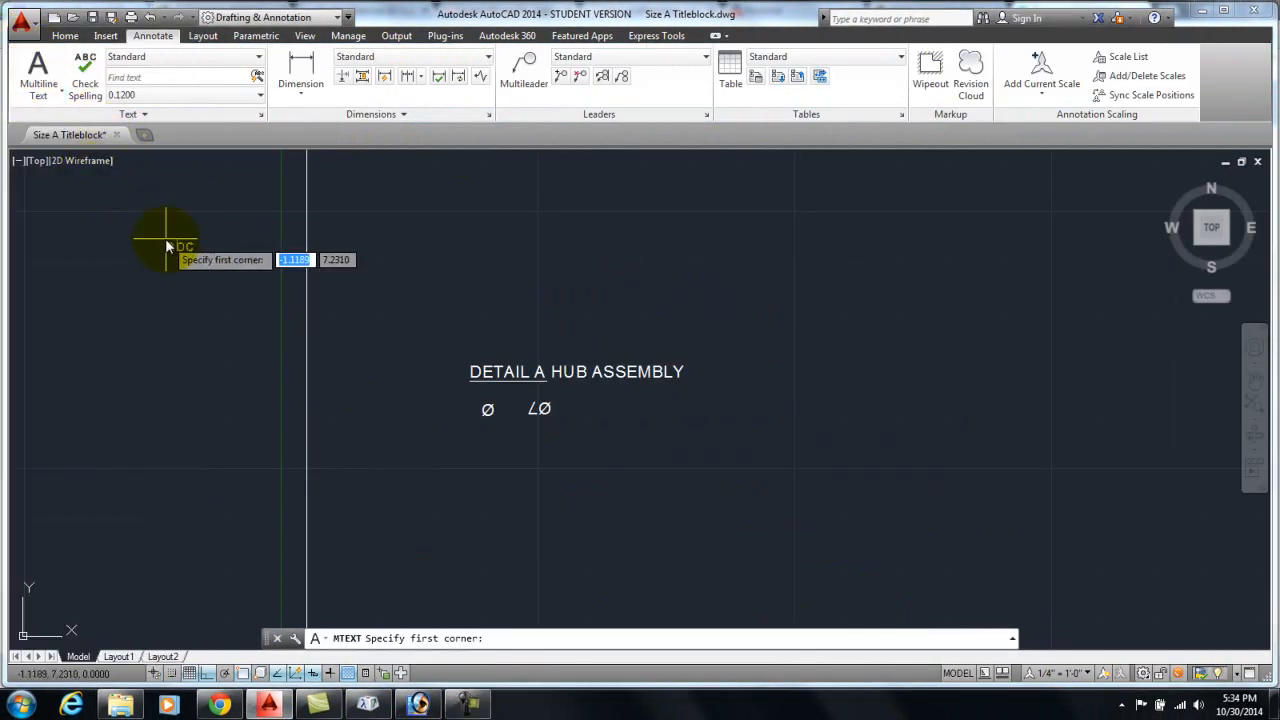
{"action": "left_click", "coordinate": [472, 231]}
{"action": "left_click", "coordinate": [791, 322]}
Step: Insert a Filename field showing the filename only, in Uppercase format with the file extension, and finish the text
{"action": "right_click", "coordinate": [510, 232]}
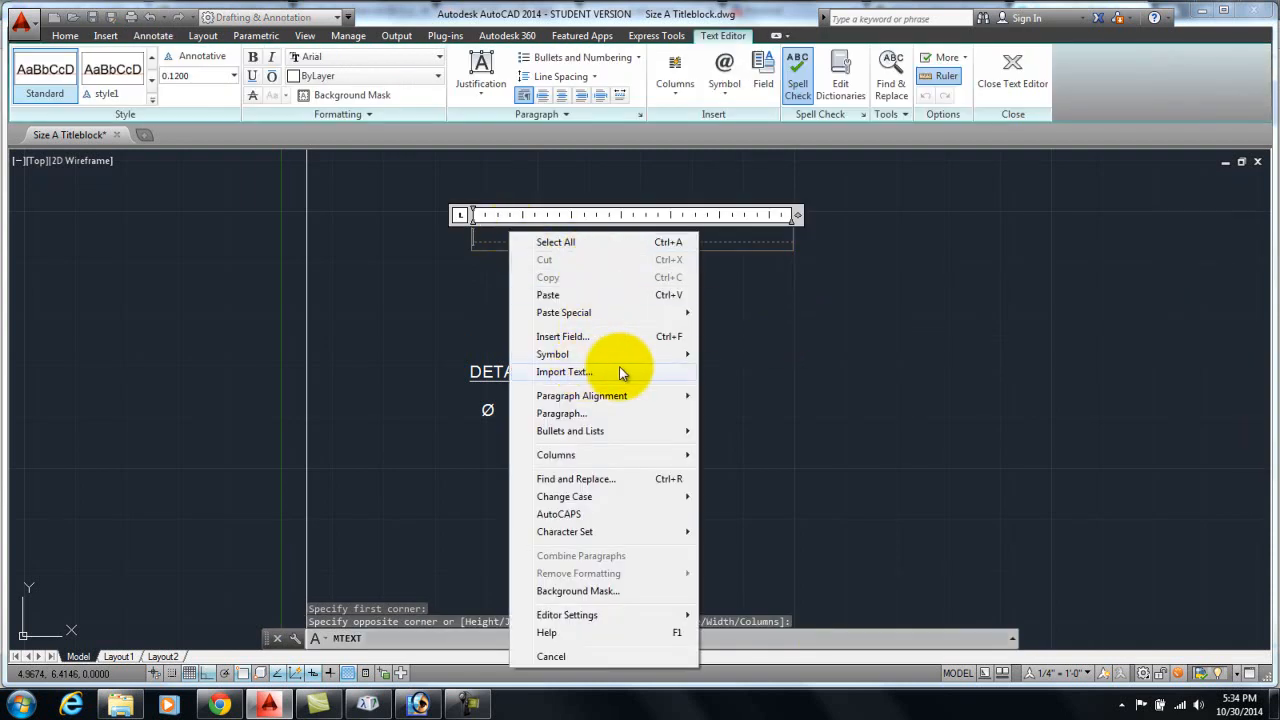
{"action": "left_click", "coordinate": [624, 340]}
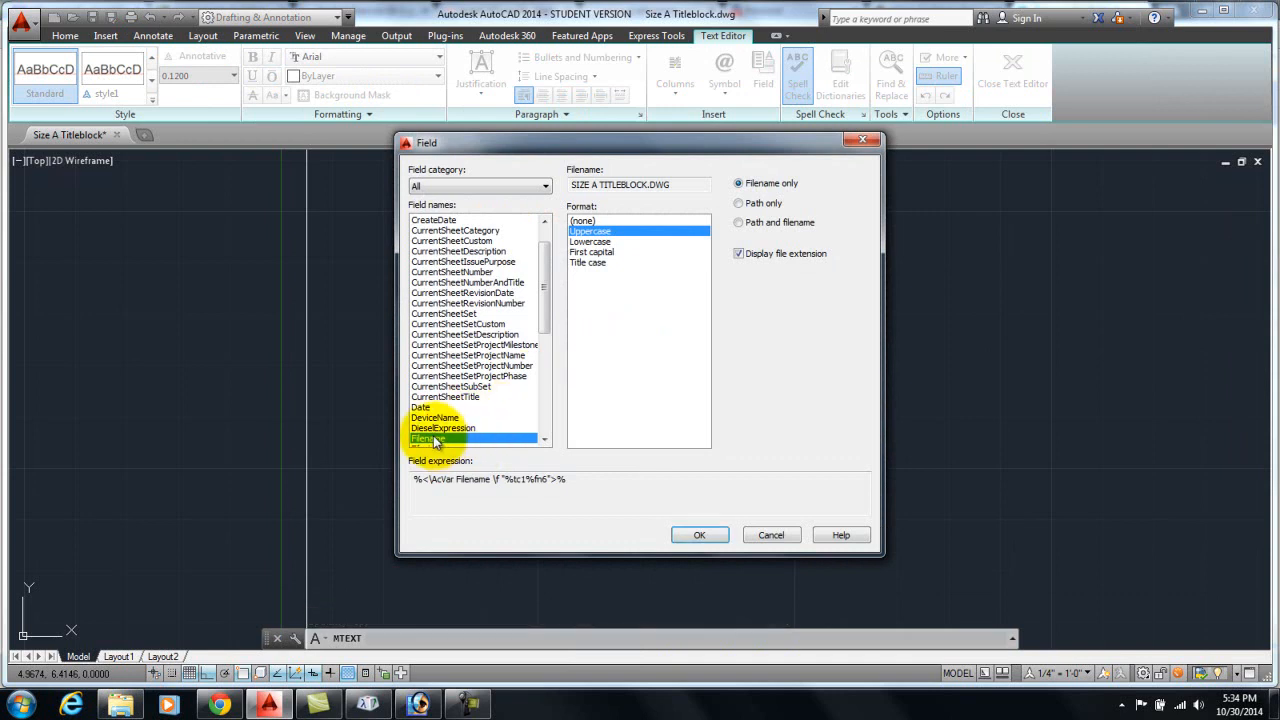
{"action": "left_click", "coordinate": [739, 204]}
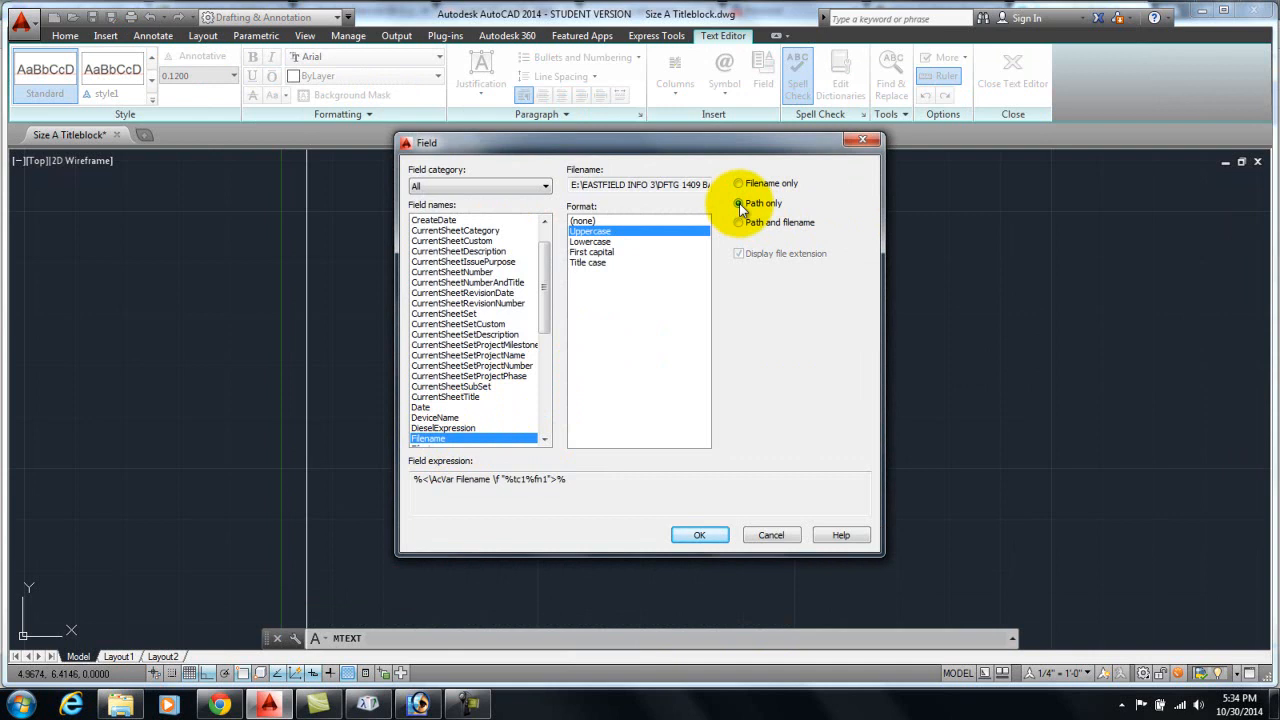
{"action": "left_click", "coordinate": [739, 184]}
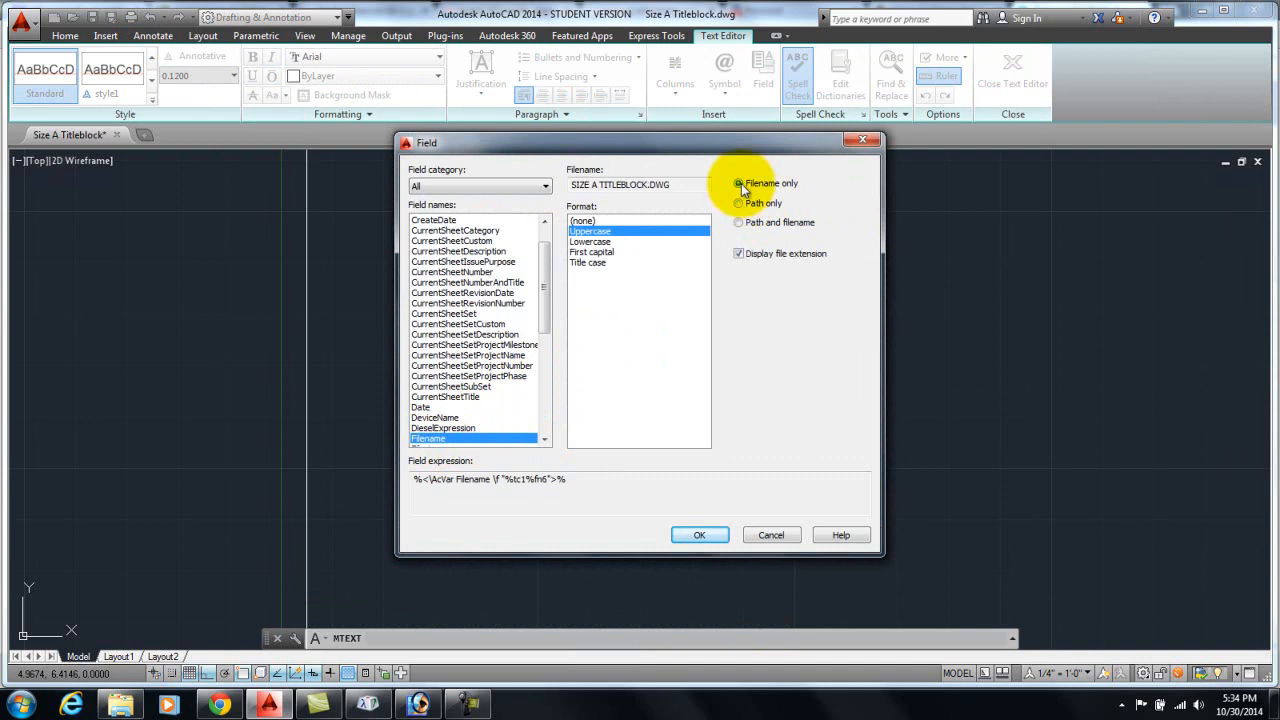
{"action": "left_click", "coordinate": [584, 221]}
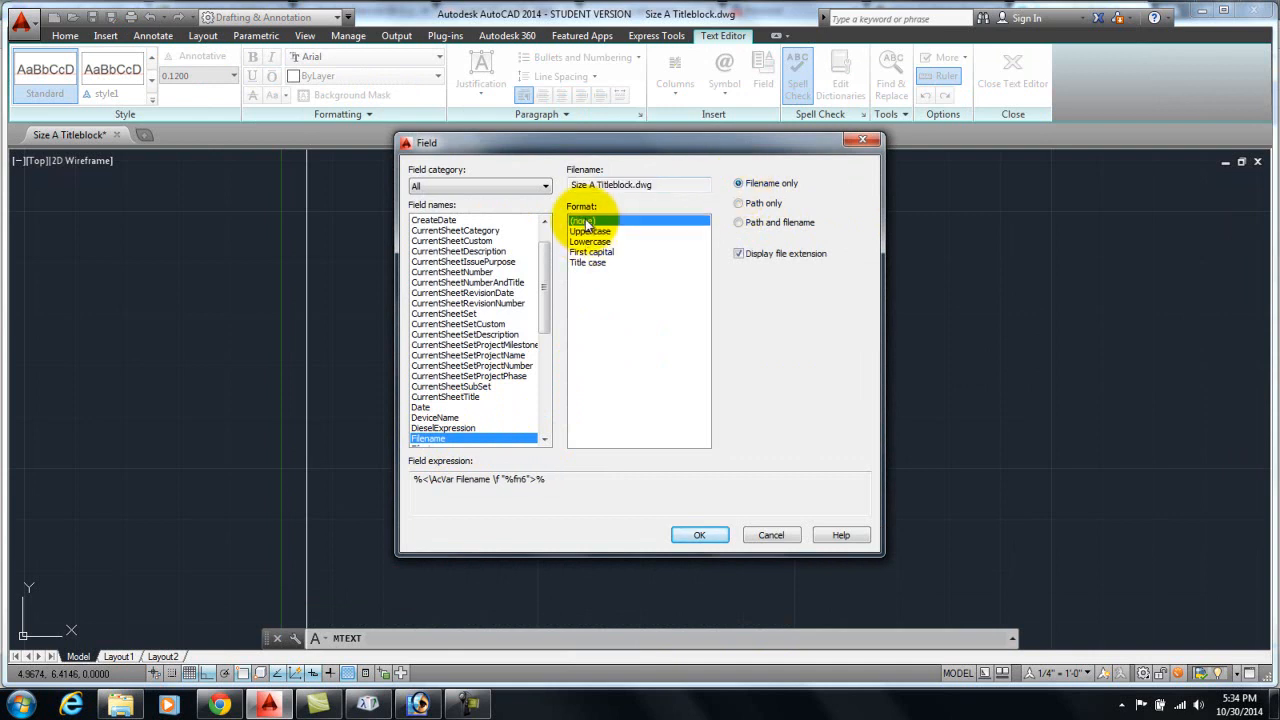
{"action": "left_click", "coordinate": [597, 232]}
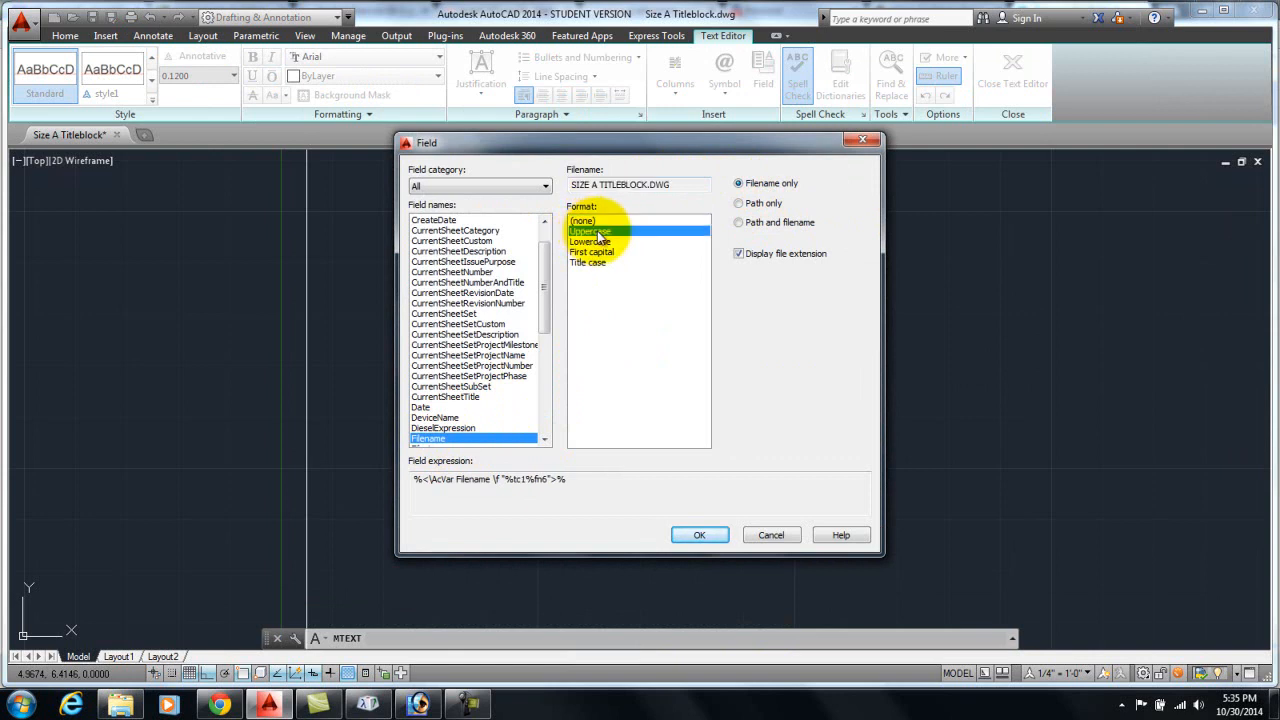
{"action": "left_click", "coordinate": [699, 535]}
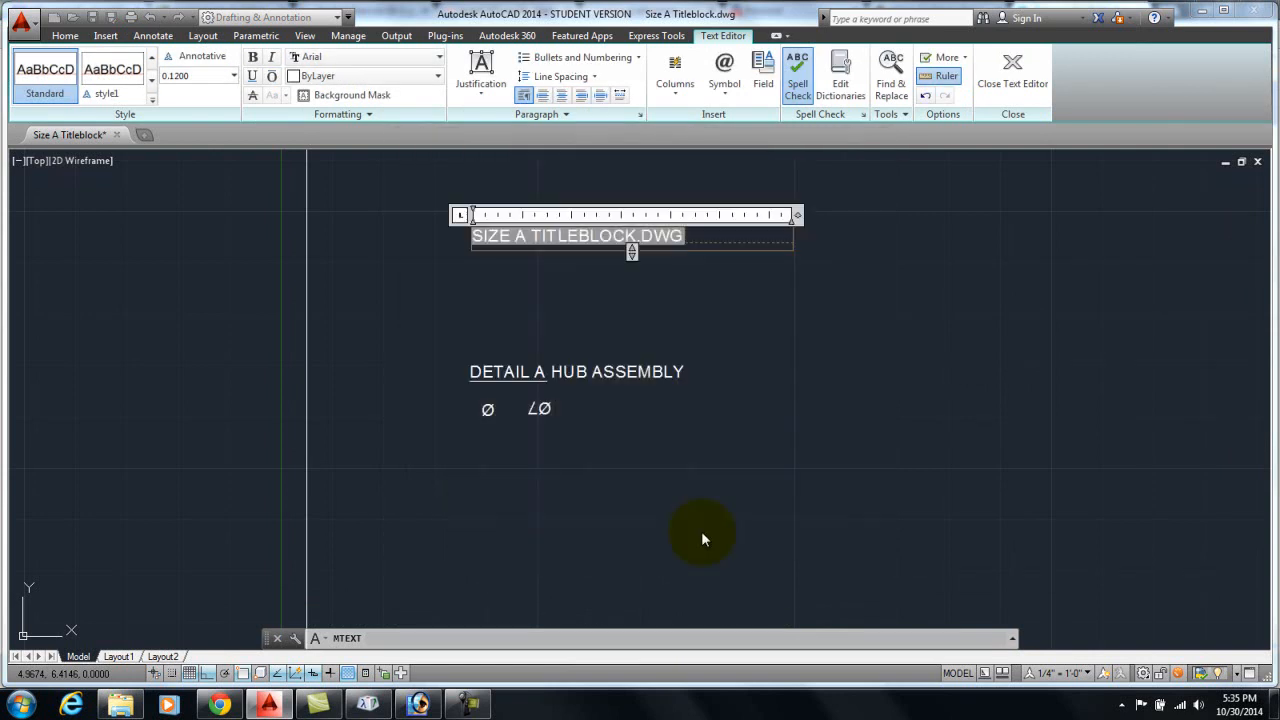
{"action": "left_click", "coordinate": [633, 292]}
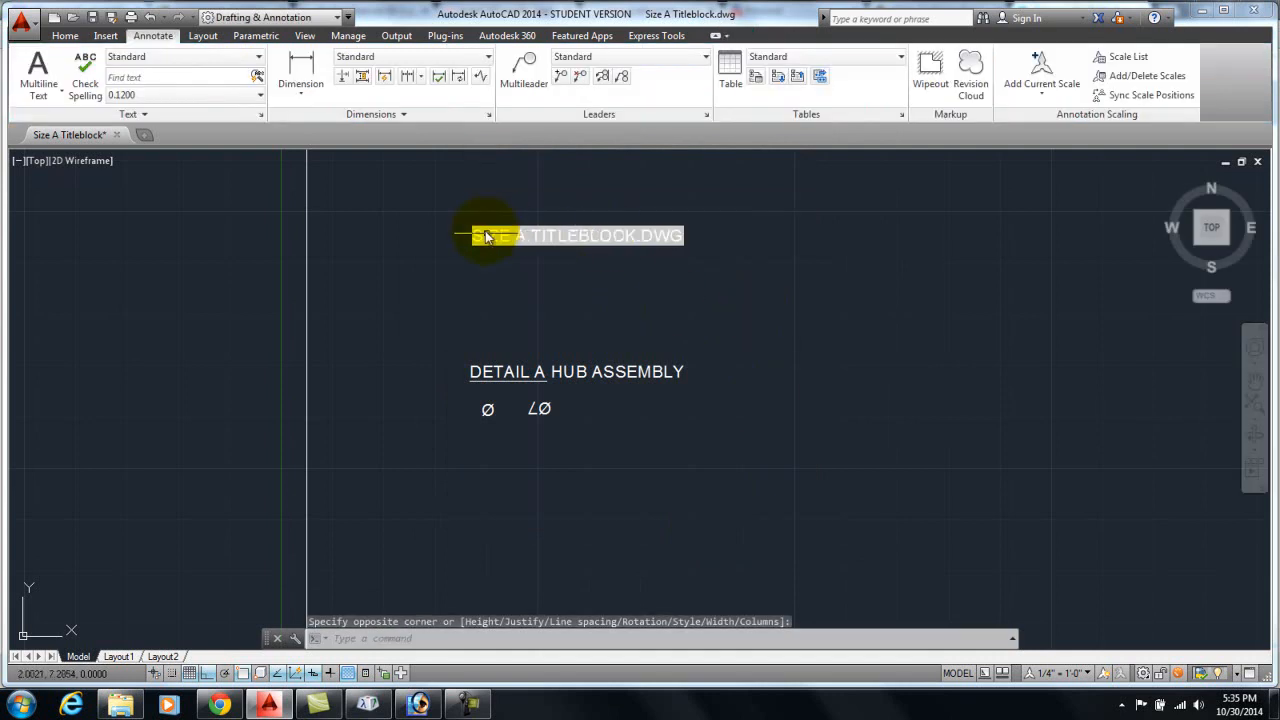
Step: Turn off the background display of fields in the user preferences of the Options, then apply and accept the settings
{"action": "right_click", "coordinate": [508, 250]}
{"action": "left_click", "coordinate": [543, 529]}
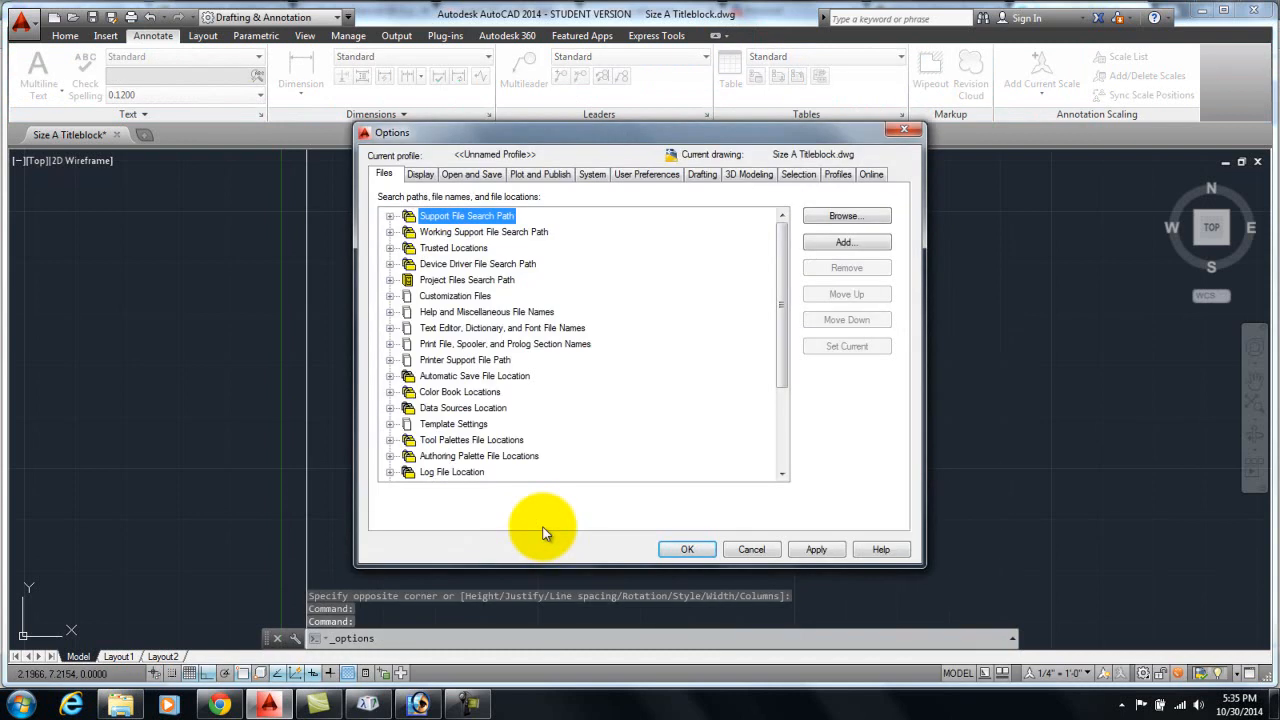
{"action": "left_click", "coordinate": [466, 705]}
{"action": "left_click", "coordinate": [1203, 640]}
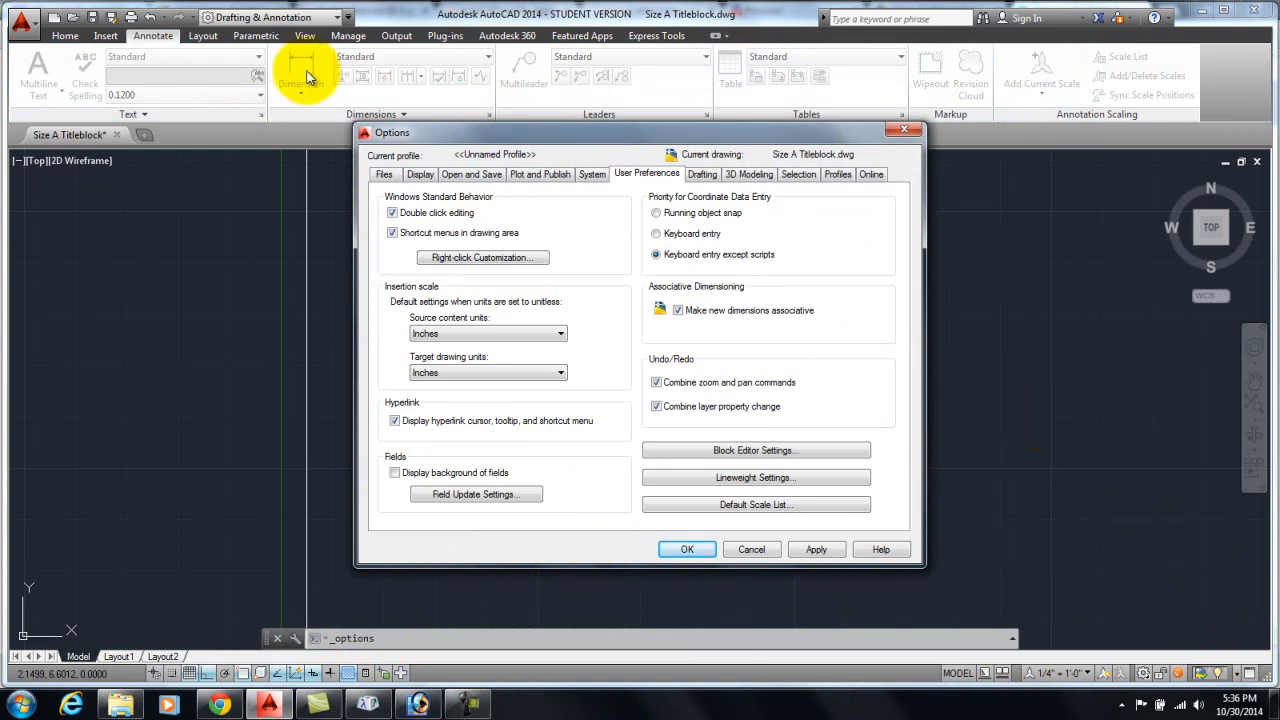
{"action": "left_click", "coordinate": [384, 174]}
{"action": "left_click", "coordinate": [420, 174]}
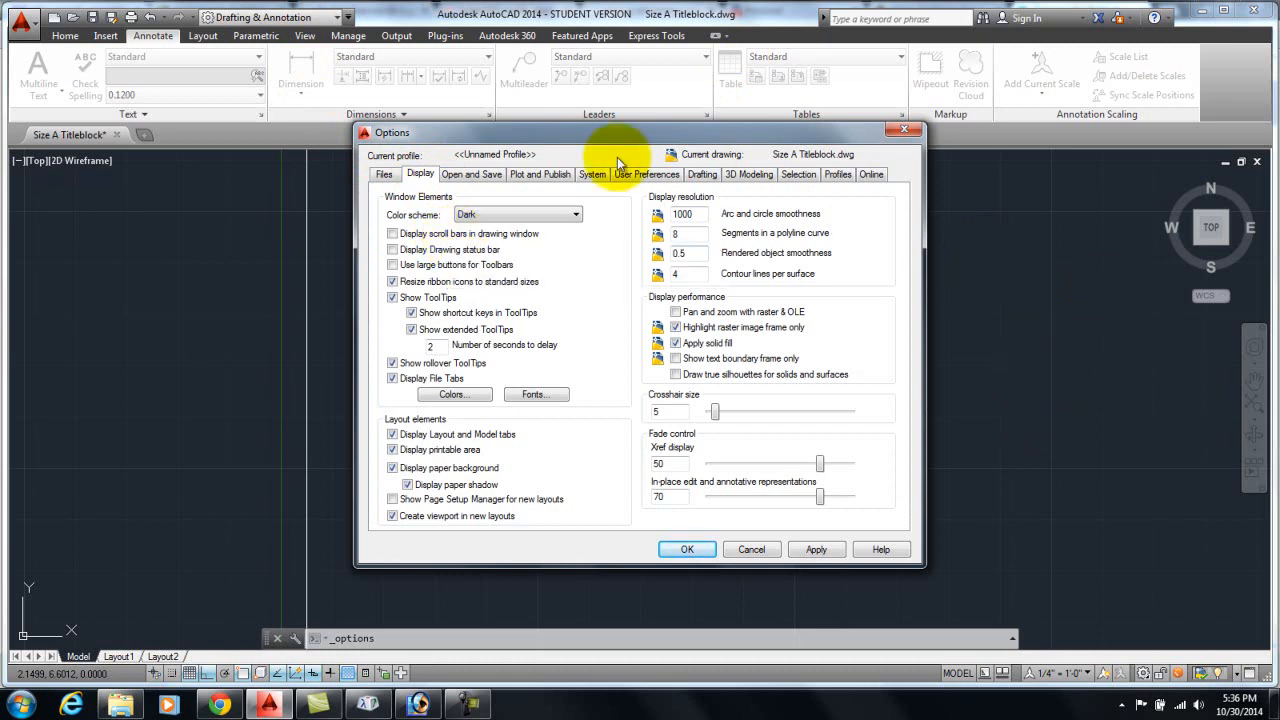
{"action": "left_click", "coordinate": [646, 174]}
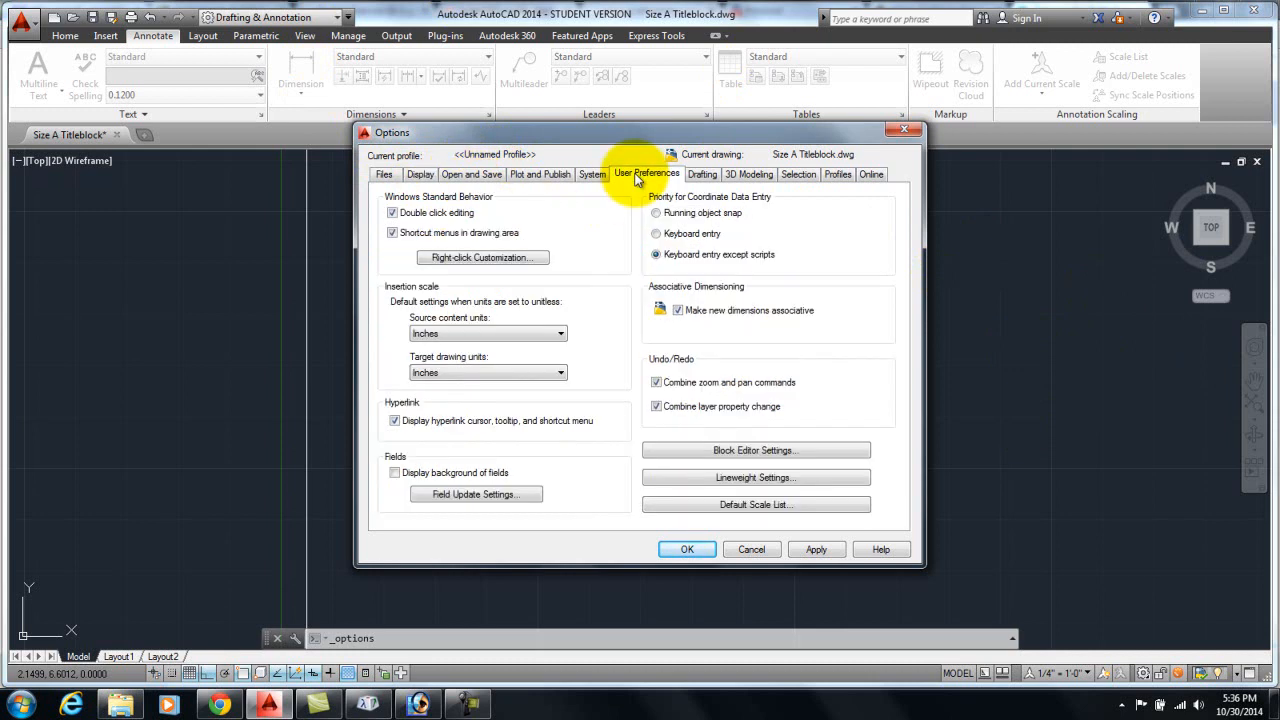
{"action": "left_click", "coordinate": [395, 473]}
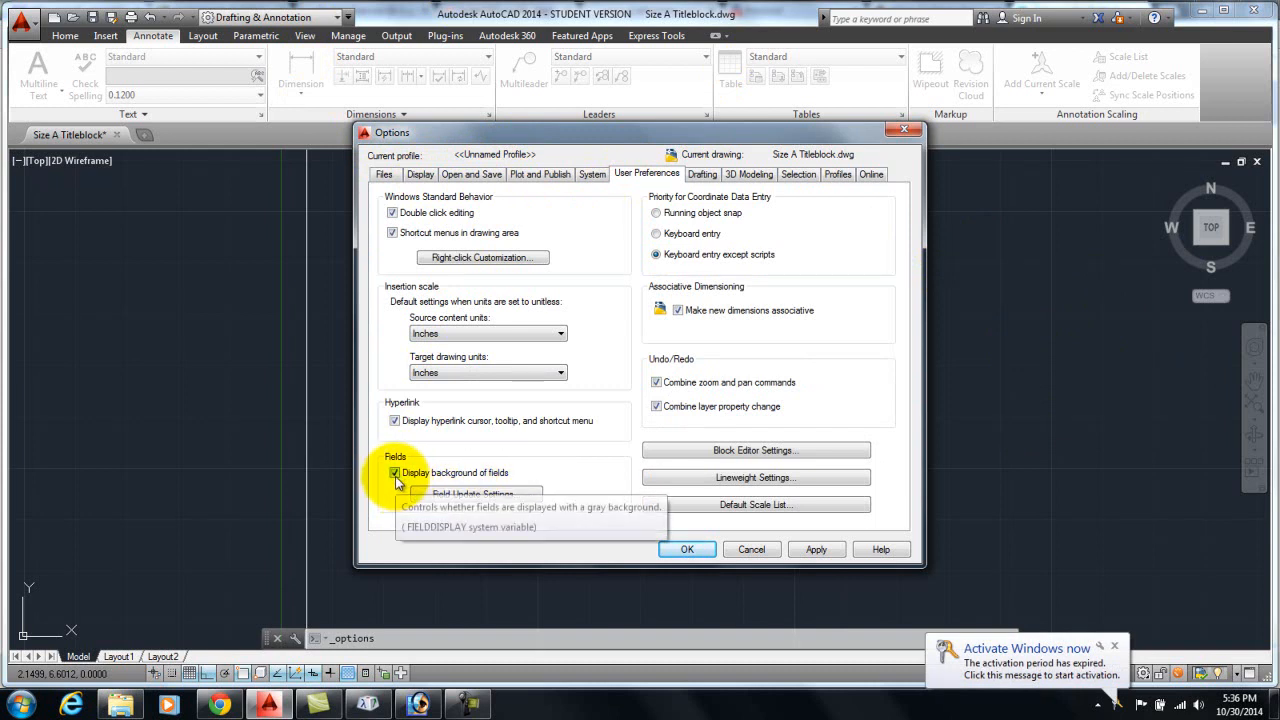
{"action": "left_click", "coordinate": [396, 477]}
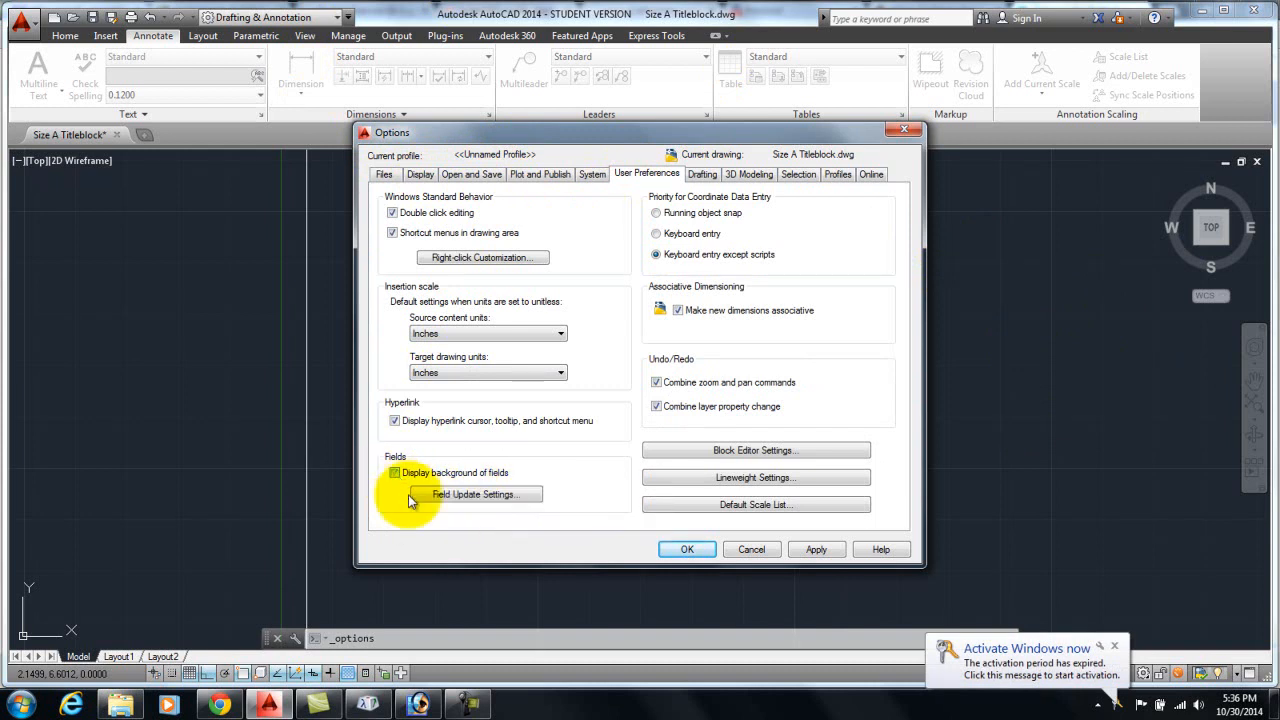
{"action": "left_click", "coordinate": [816, 549]}
{"action": "left_click", "coordinate": [688, 549]}
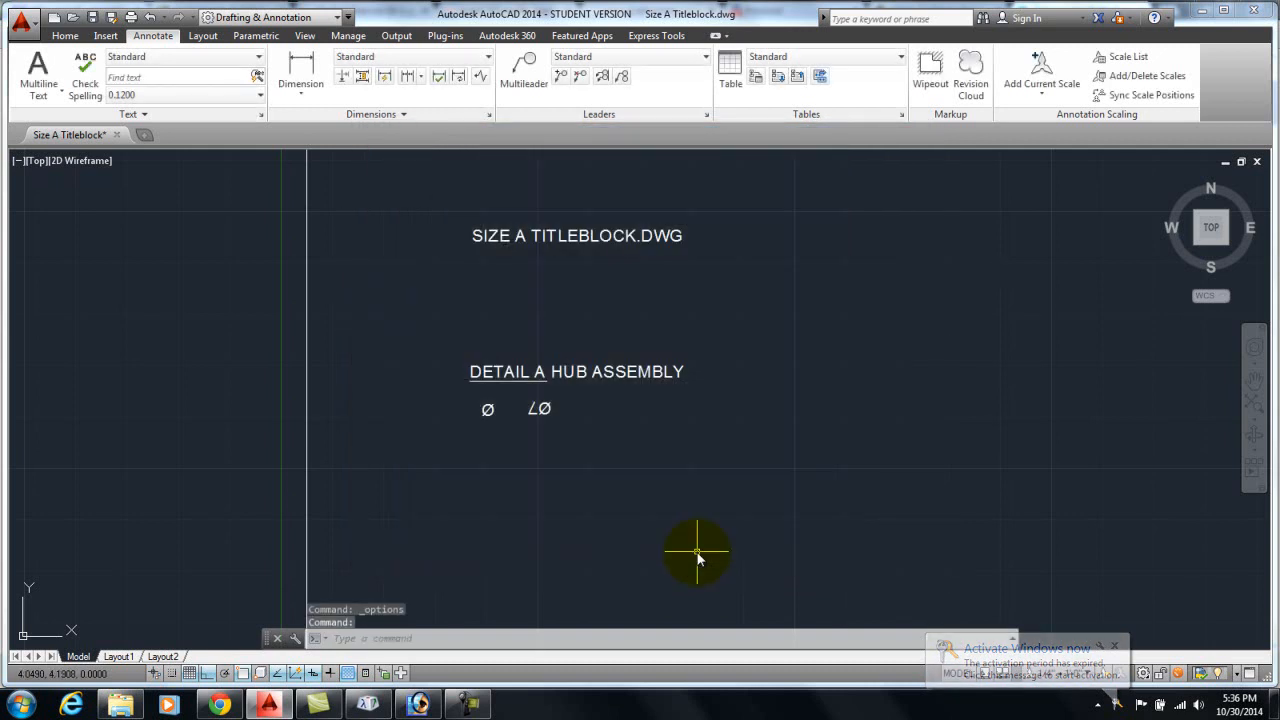
Step: Add a Date field in the MMMM d, yyyy format after the filename field in the upper text and finish the text
{"action": "scroll", "coordinate": [555, 260], "scroll_direction": "up", "scroll_amount": 2}
{"action": "middle_click_drag", "start_coordinate": [549, 251], "coordinate": [527, 354]}
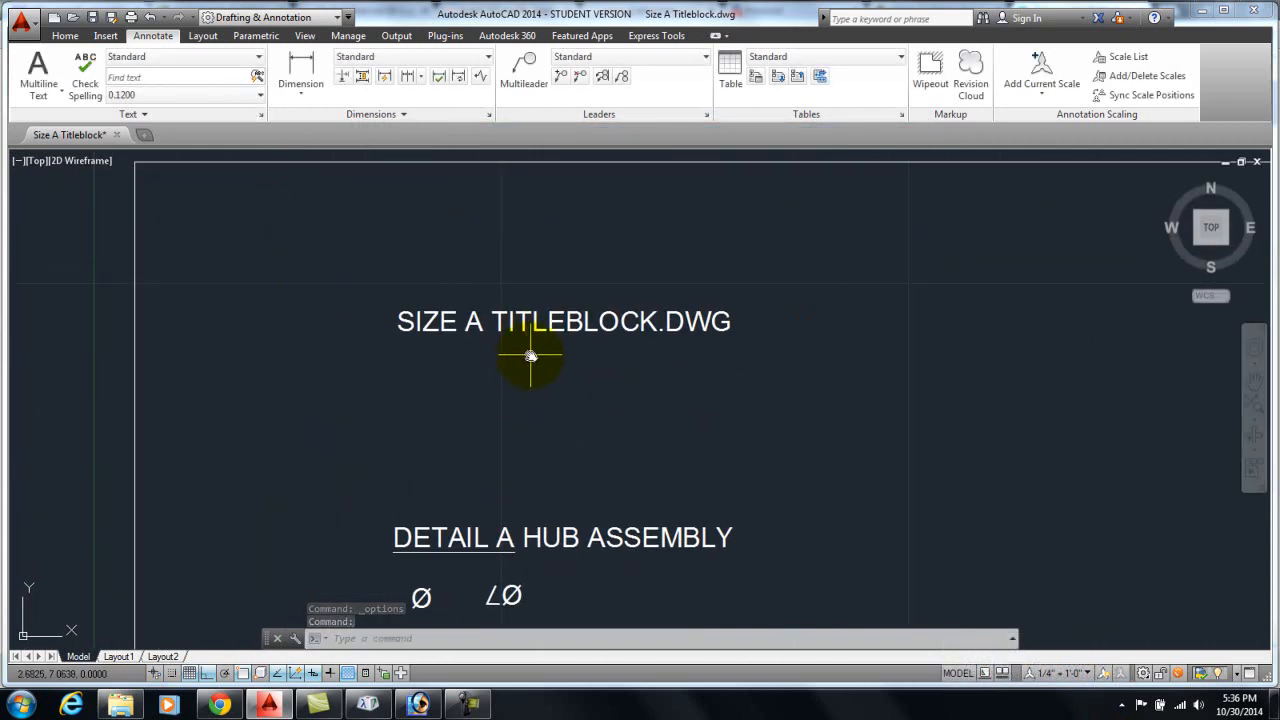
{"action": "double_click", "coordinate": [526, 320]}
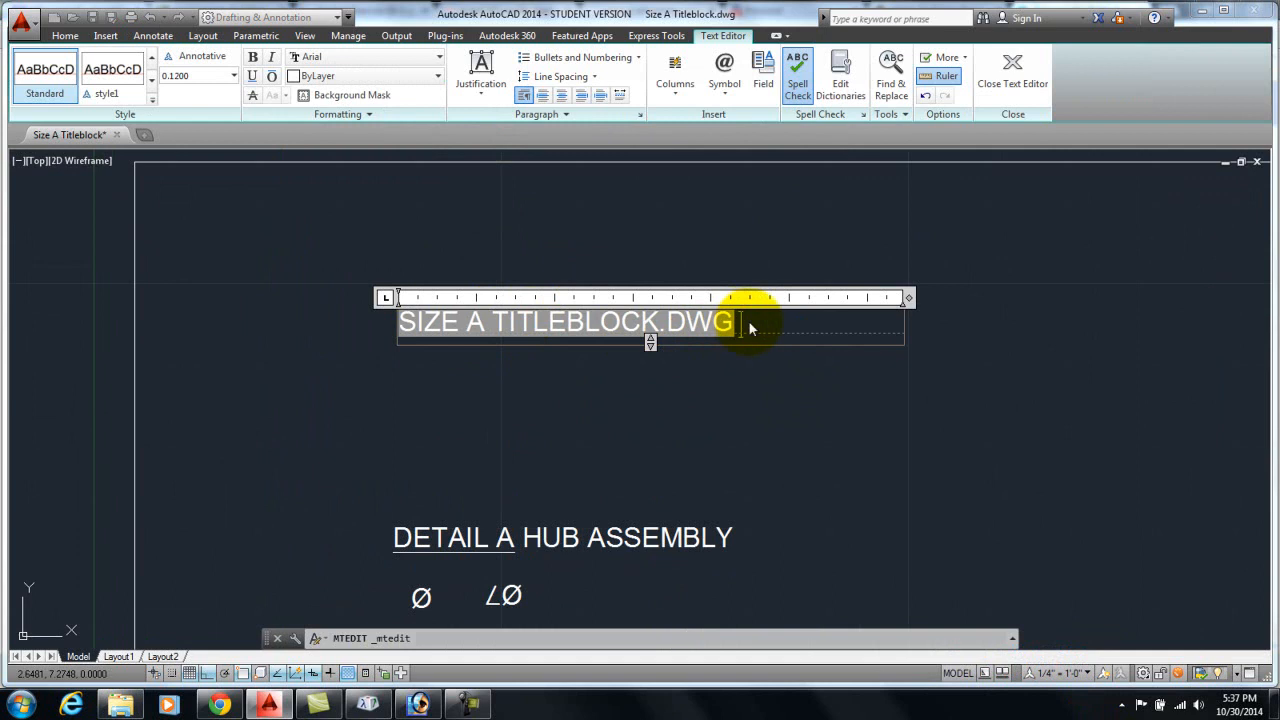
{"action": "right_click", "coordinate": [747, 323]}
{"action": "left_click", "coordinate": [804, 355]}
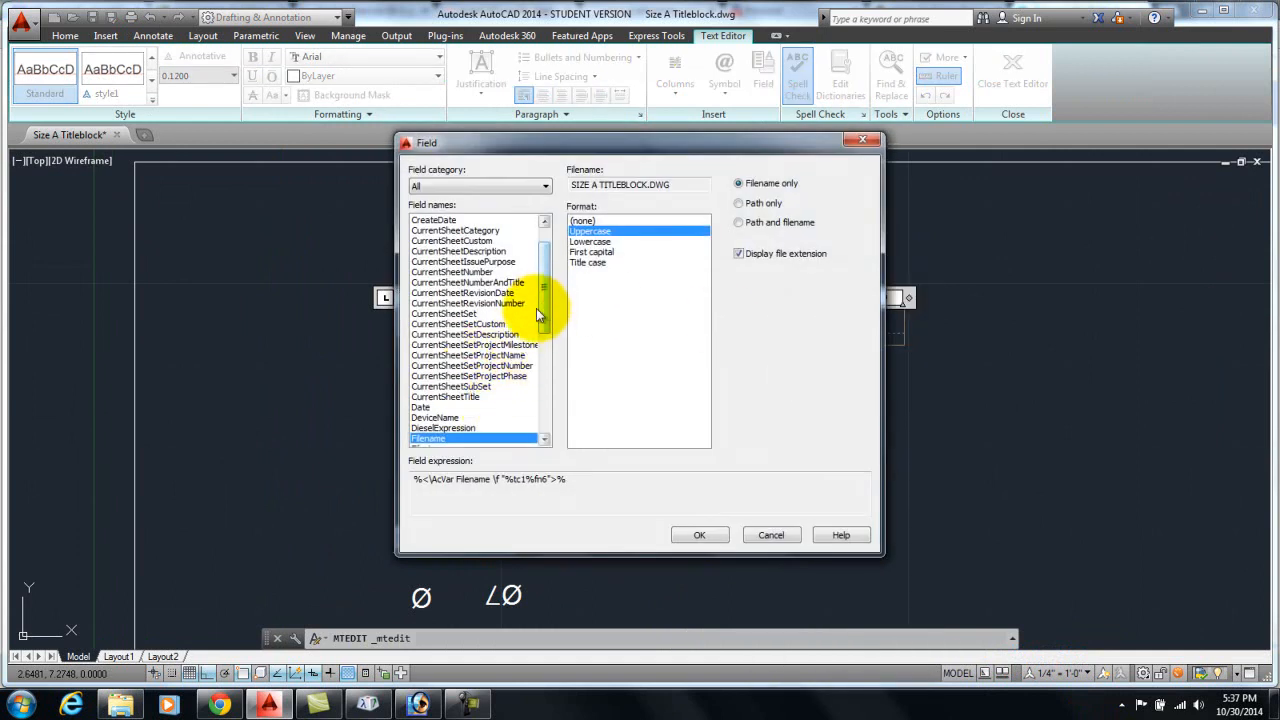
{"action": "left_click", "coordinate": [423, 408]}
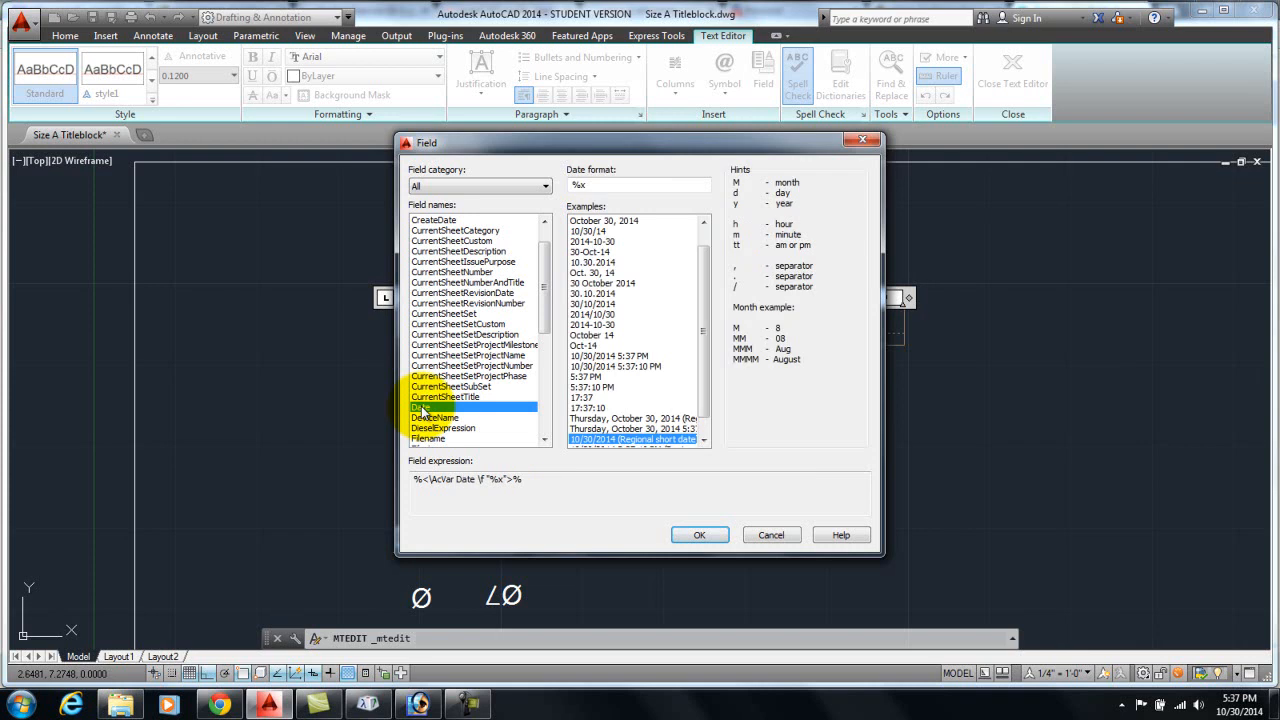
{"action": "left_click", "coordinate": [618, 428]}
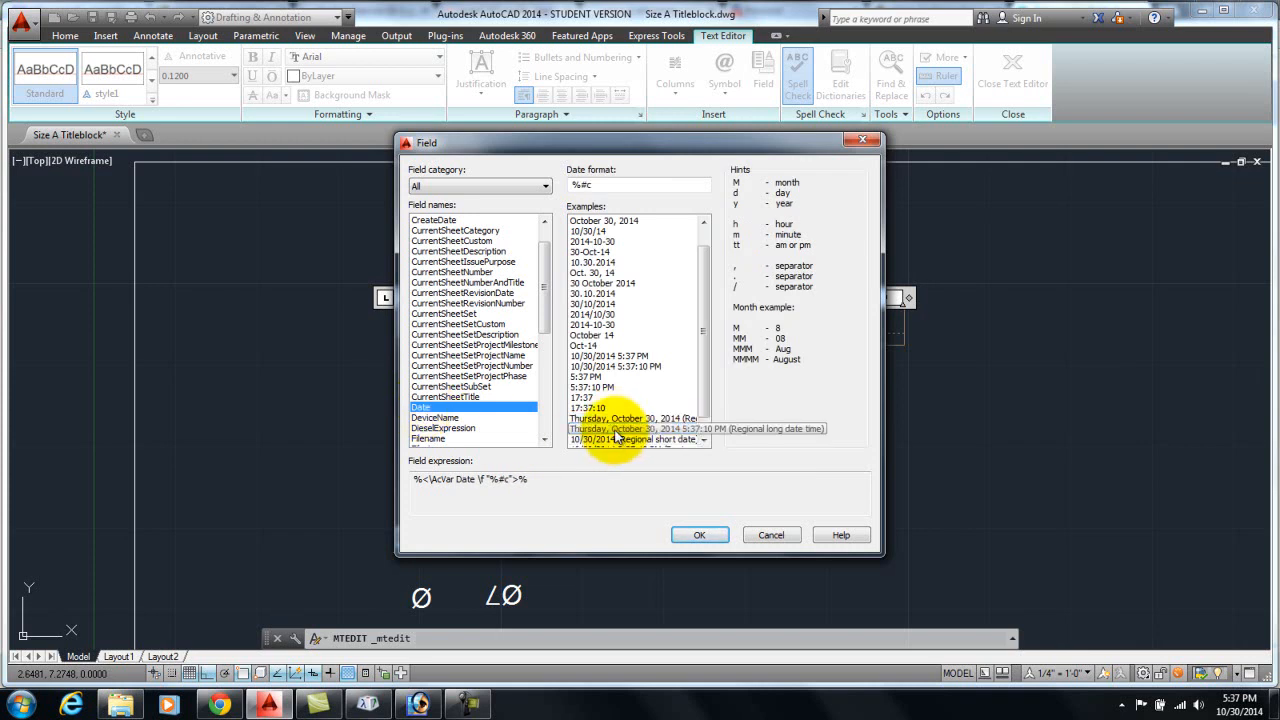
{"action": "left_click", "coordinate": [616, 440]}
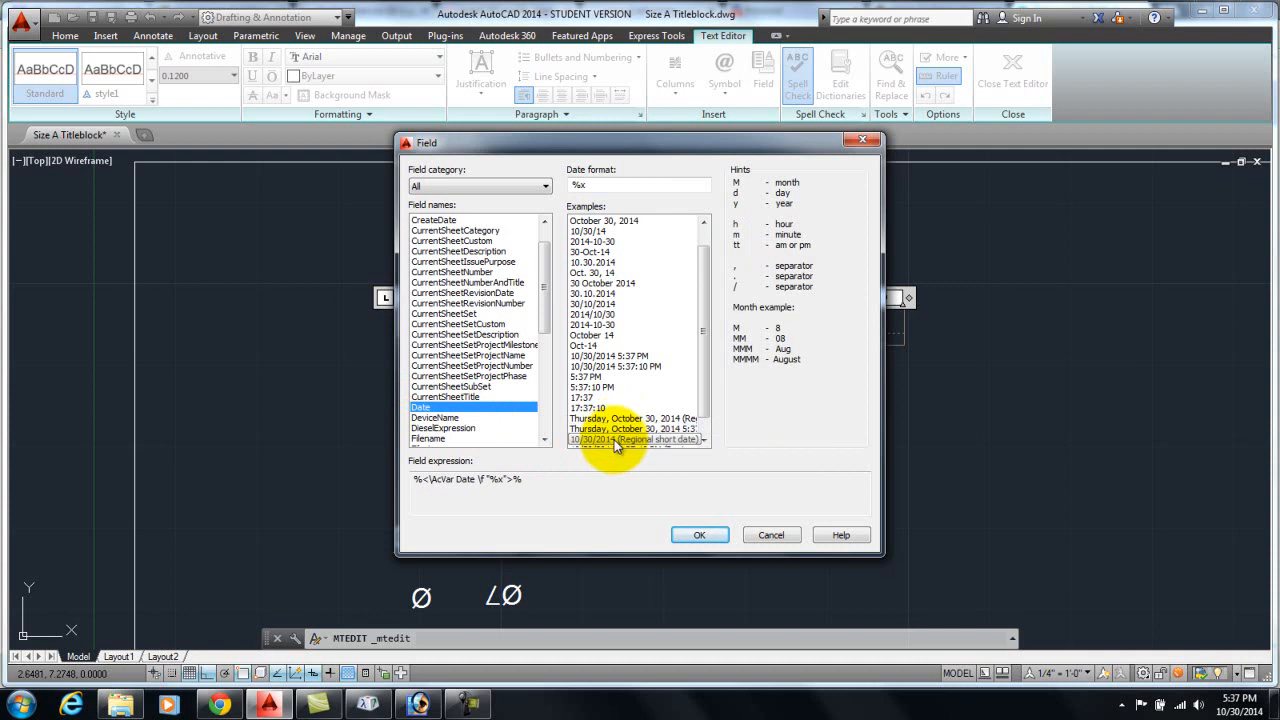
{"action": "left_click", "coordinate": [600, 221]}
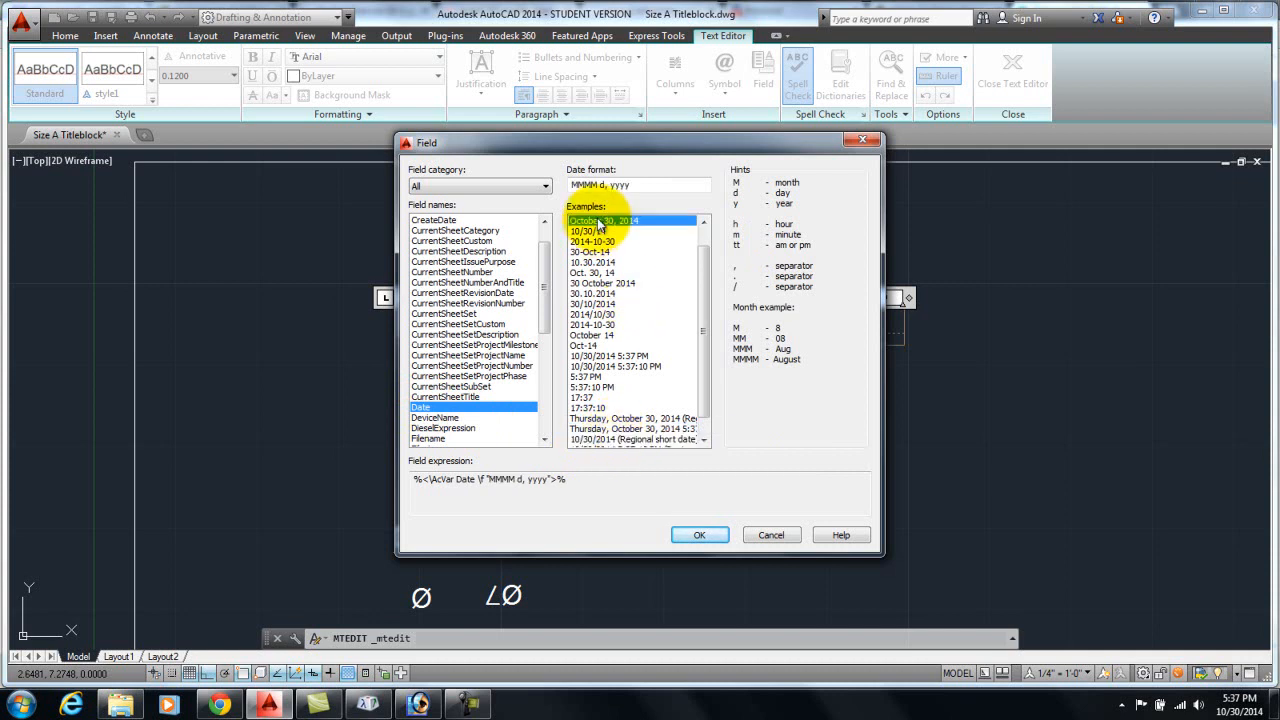
{"action": "left_click", "coordinate": [700, 534]}
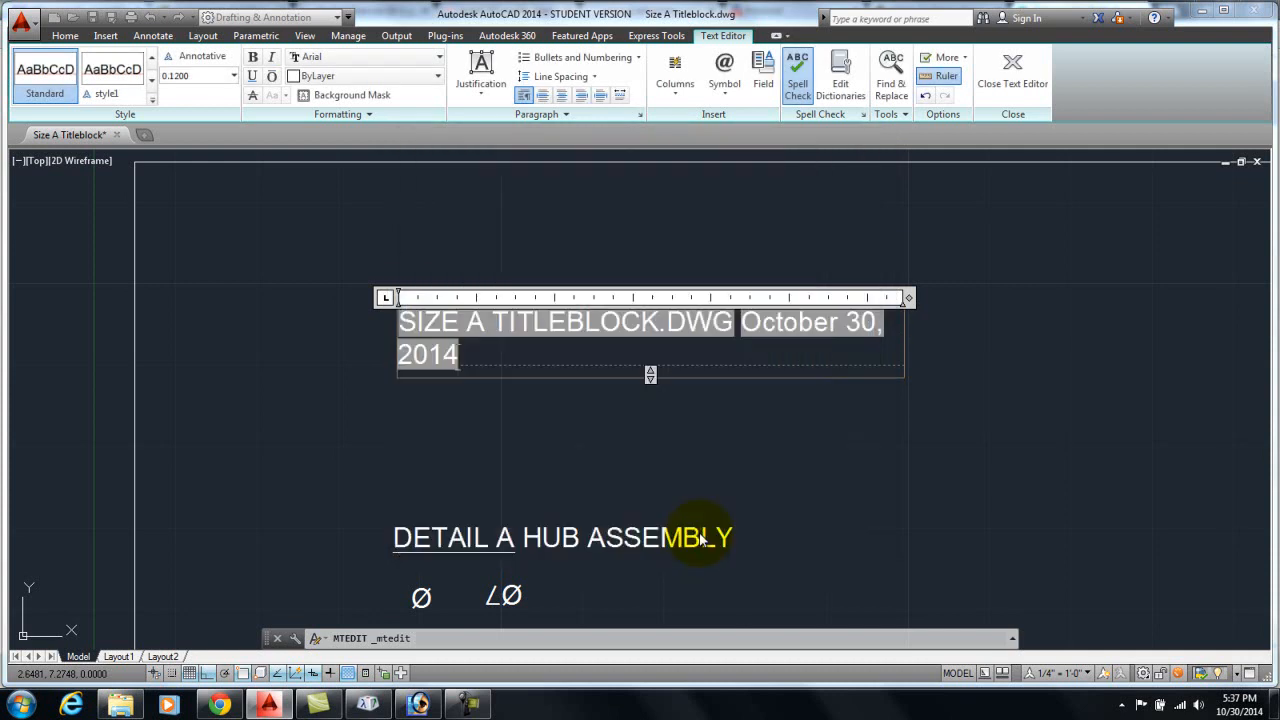
{"action": "left_click", "coordinate": [724, 418]}
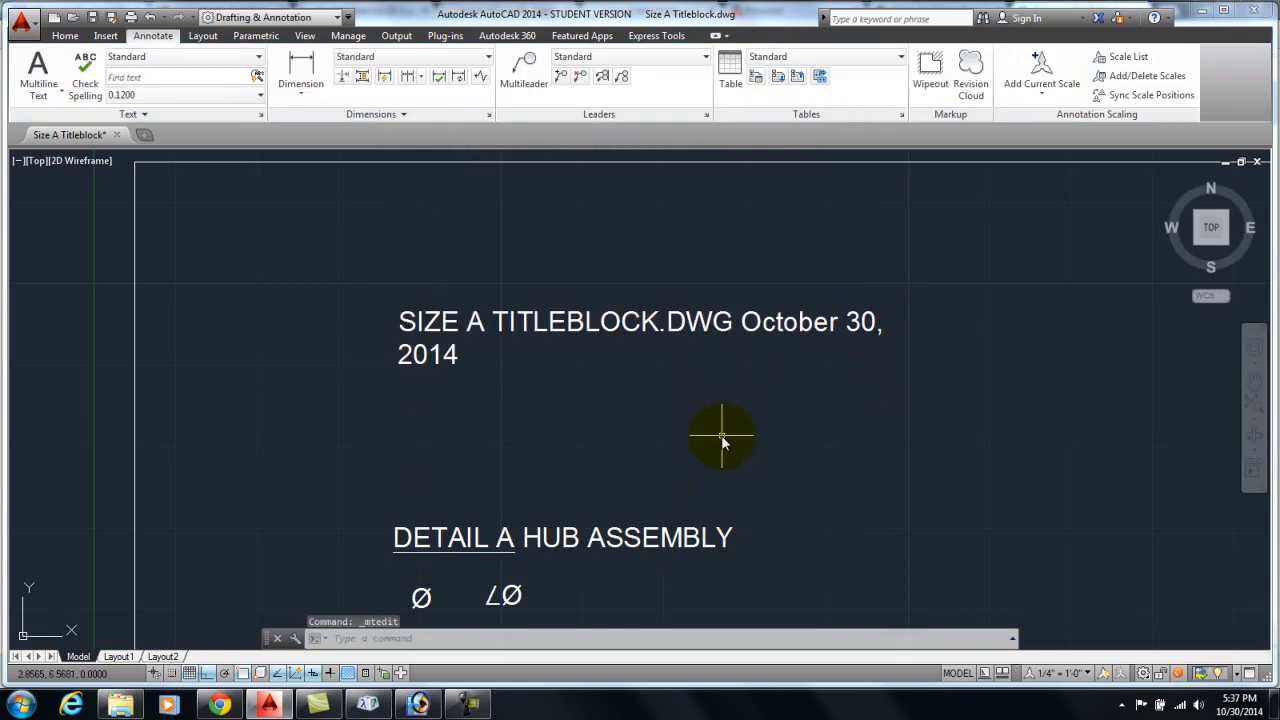
{"action": "left_click", "coordinate": [752, 336]}
{"action": "right_click", "coordinate": [760, 340]}
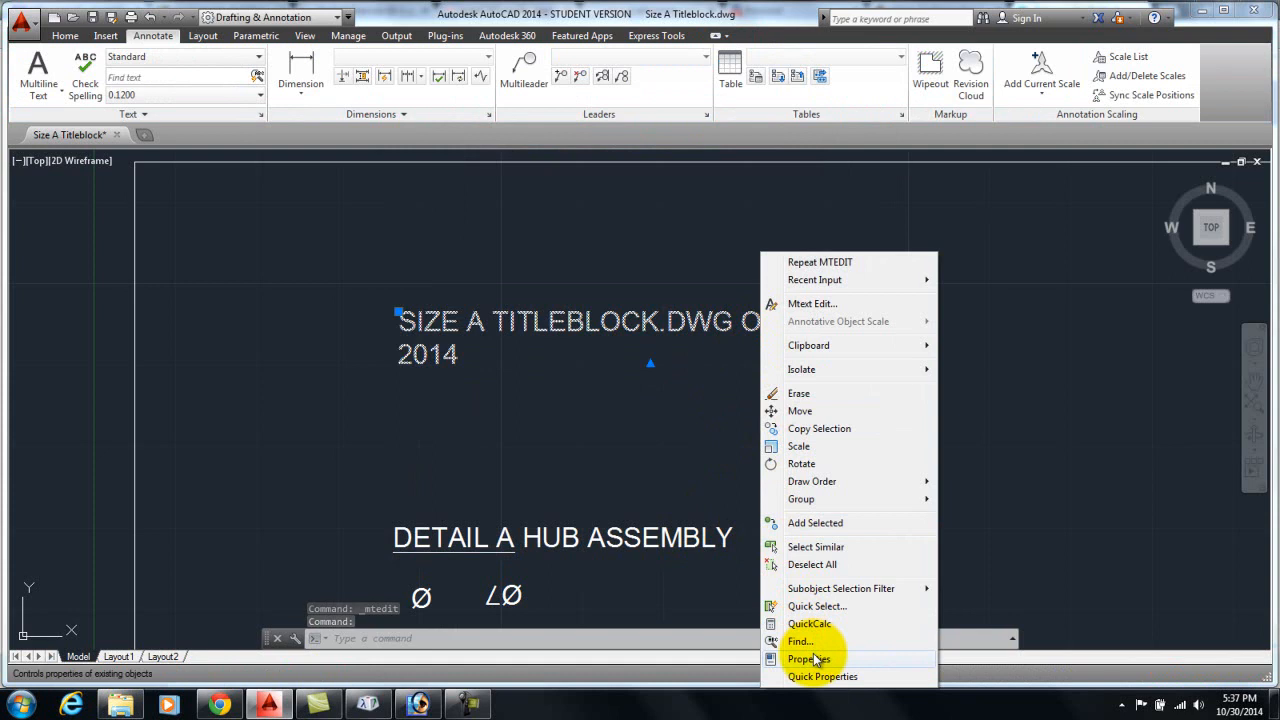
{"action": "left_click", "coordinate": [630, 449]}
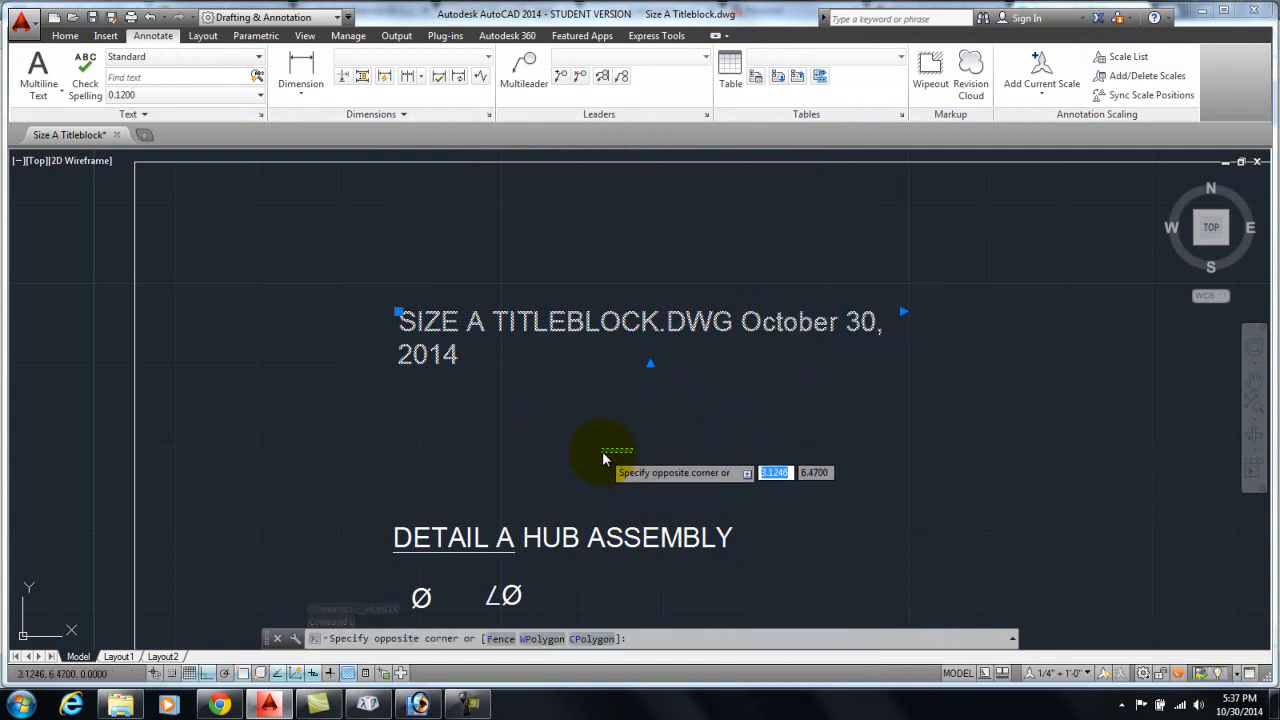
{"action": "key", "text": "Escape"}
{"action": "key", "text": "Escape"}
{"action": "key", "text": "Escape"}
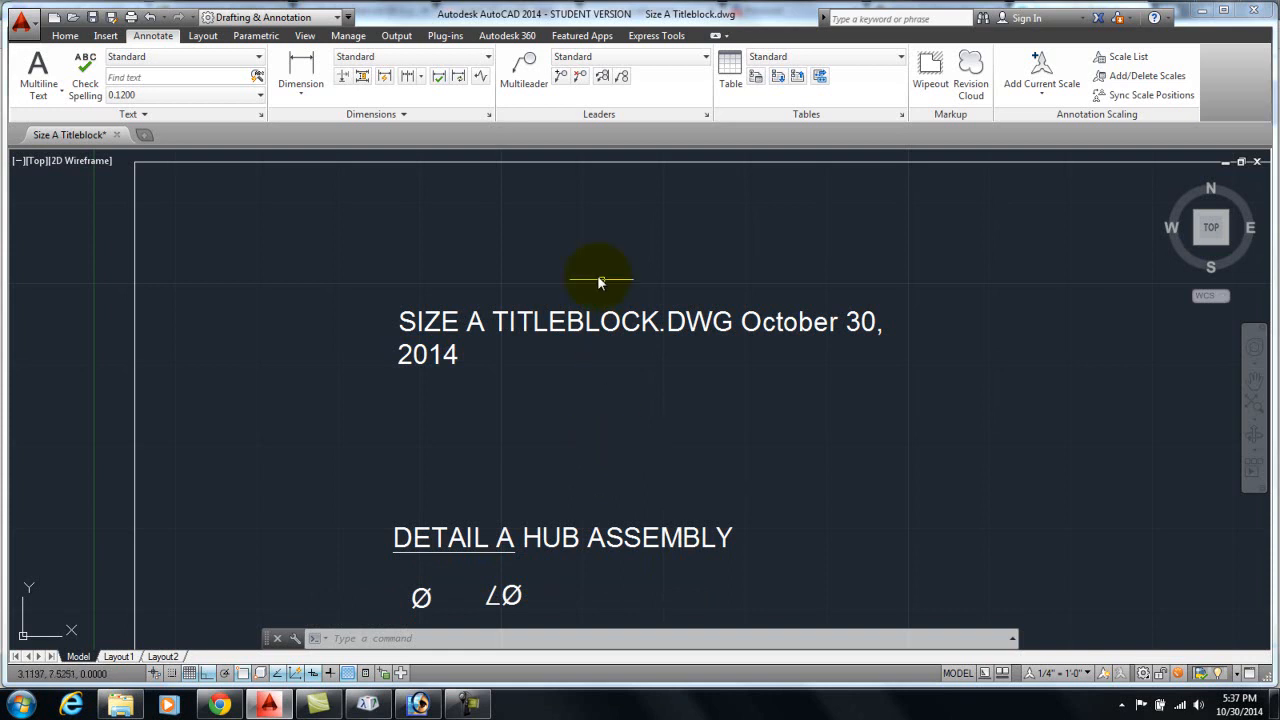
Step: Edit the filename and date text and add JKLJK;LJK;L in front of the filename field
{"action": "double_click", "coordinate": [512, 325]}
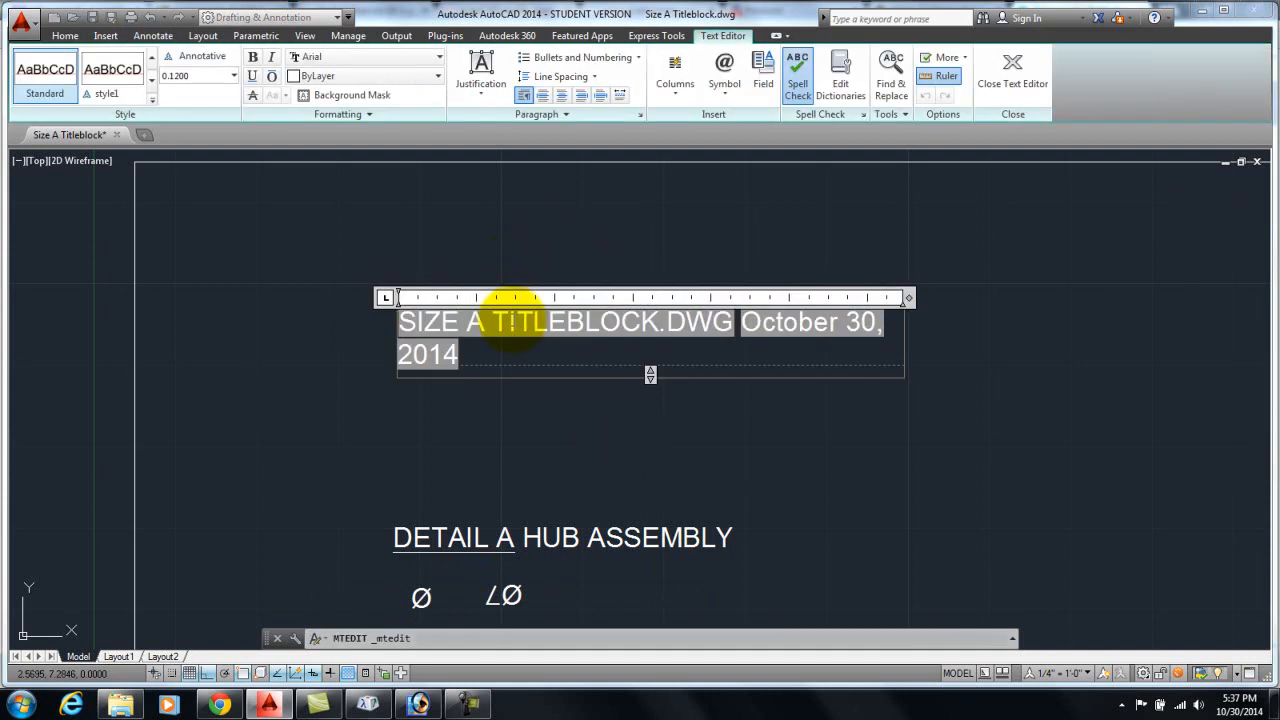
{"action": "type", "text": "JKLJK;LJK;L"}
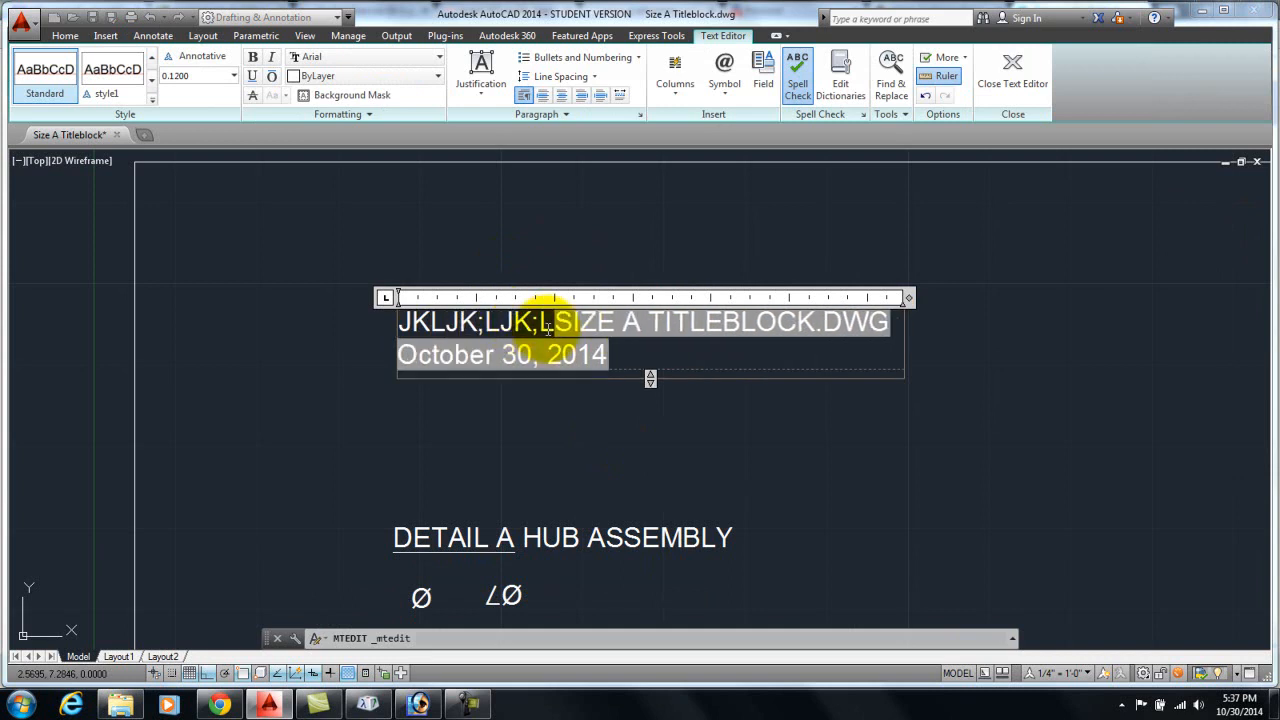
Step: Try to apply the style1 text style to all of the filename and date text, and decline the style change
{"action": "left_click_drag", "start_coordinate": [634, 366], "coordinate": [343, 281]}
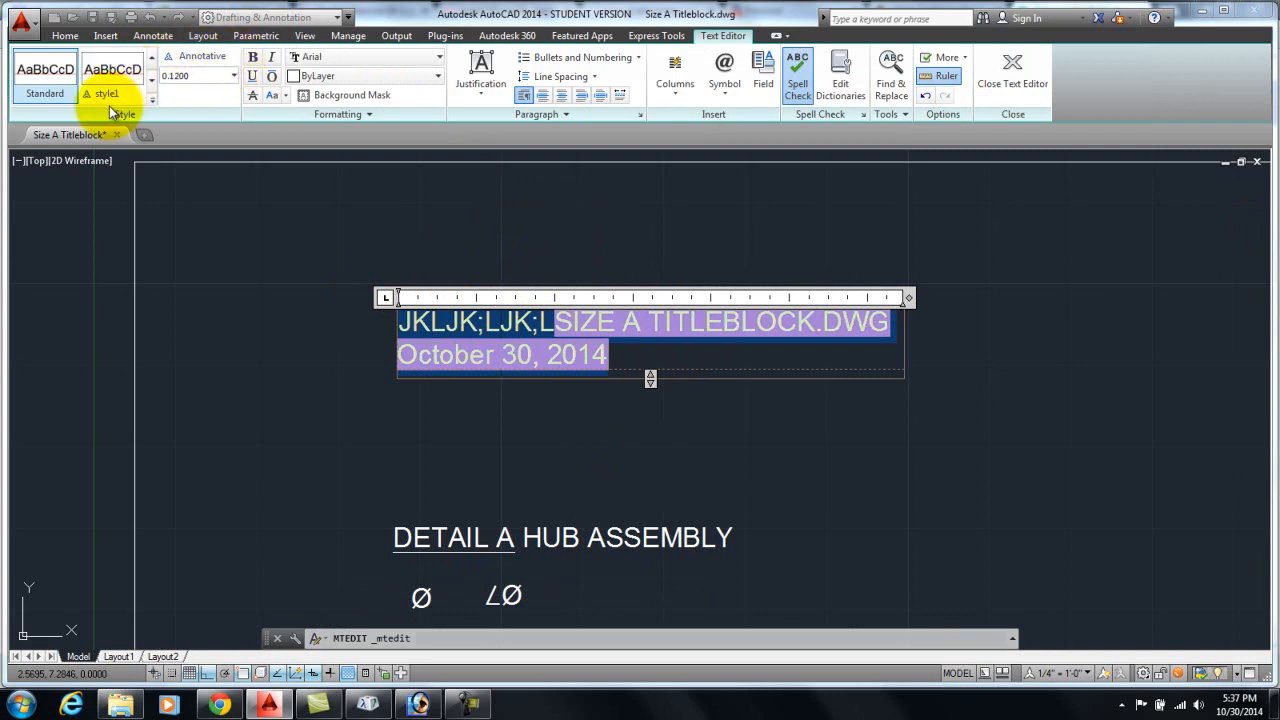
{"action": "left_click", "coordinate": [72, 88]}
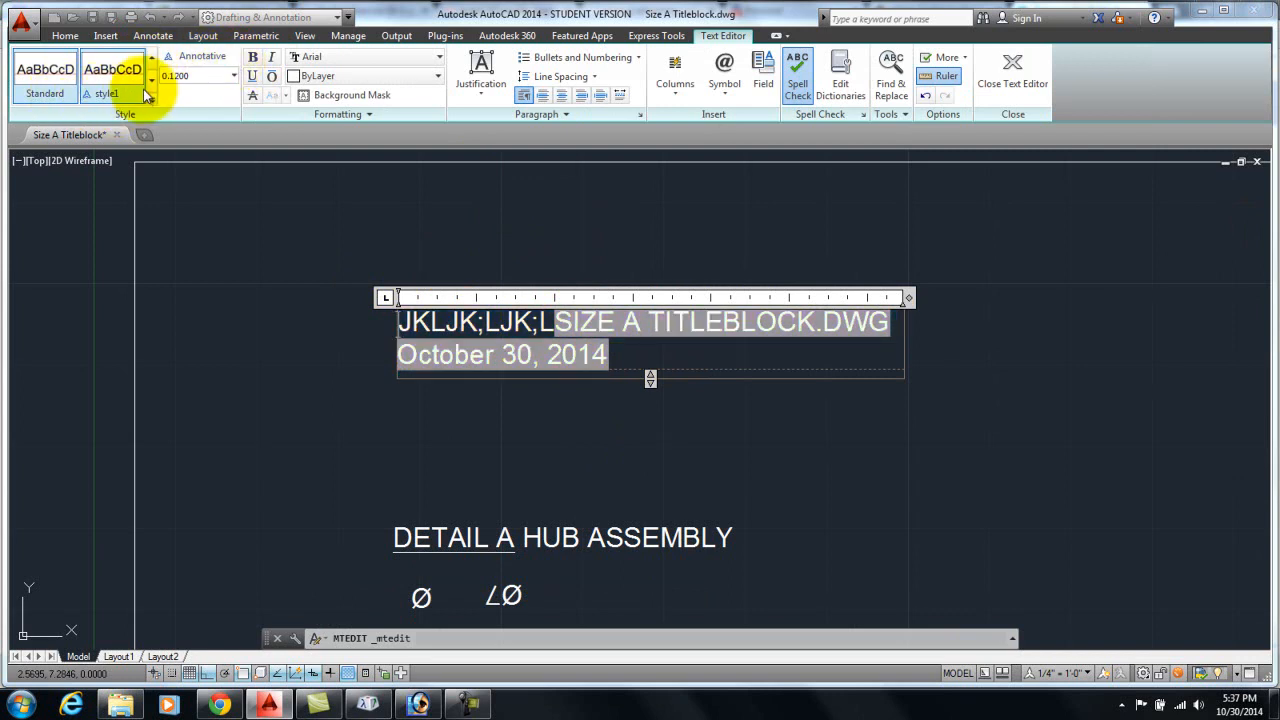
{"action": "left_click", "coordinate": [102, 91]}
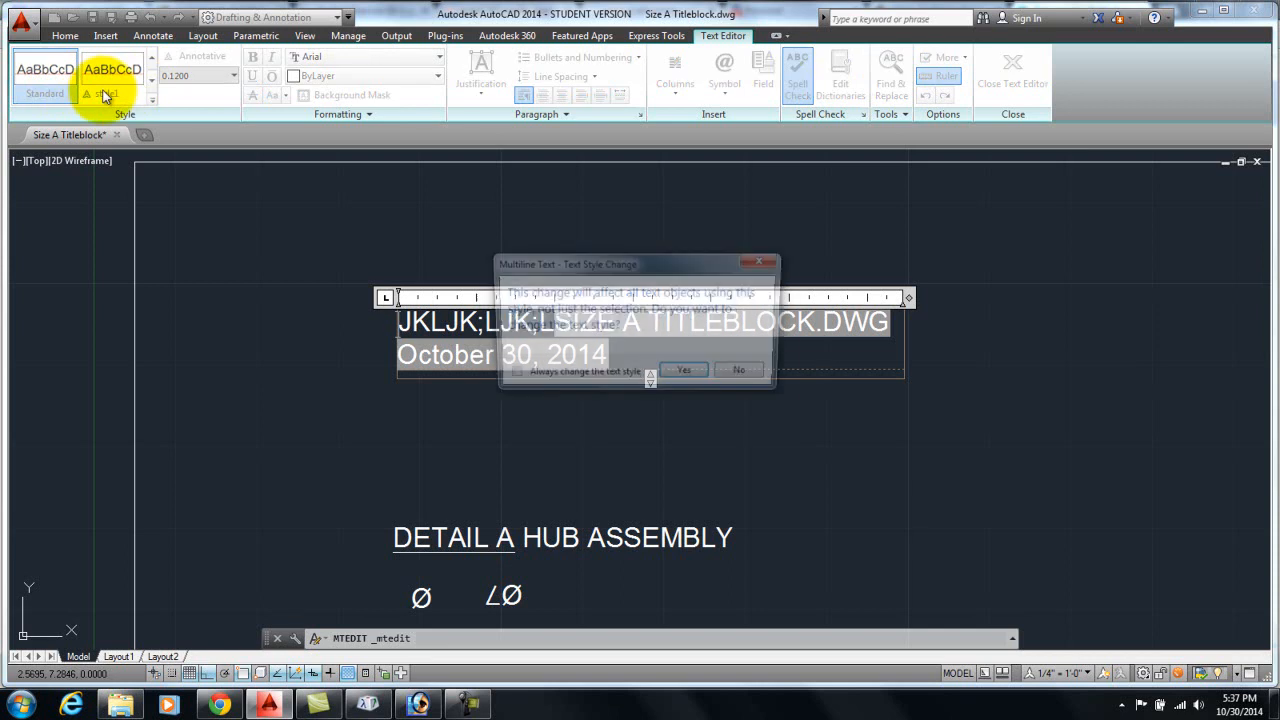
{"action": "left_click", "coordinate": [746, 374]}
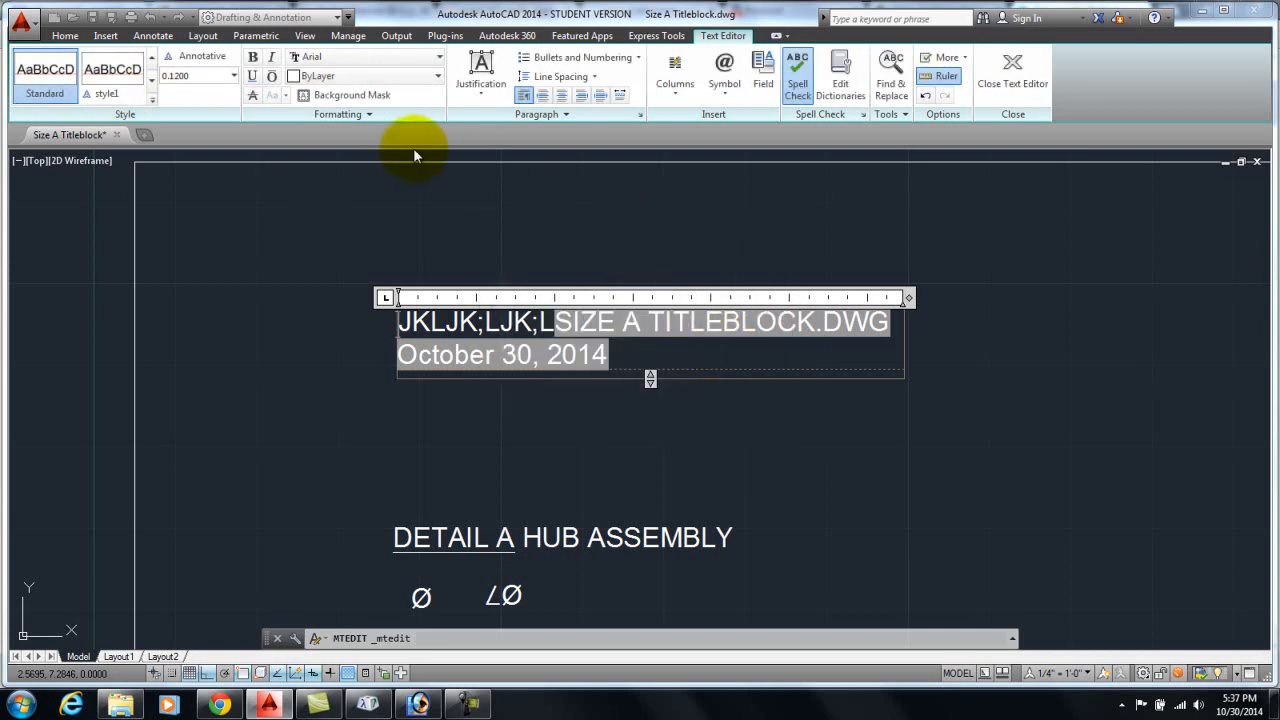
Step: Set the text height of the selected filename and date fields to 1.0000
{"action": "left_click", "coordinate": [234, 76]}
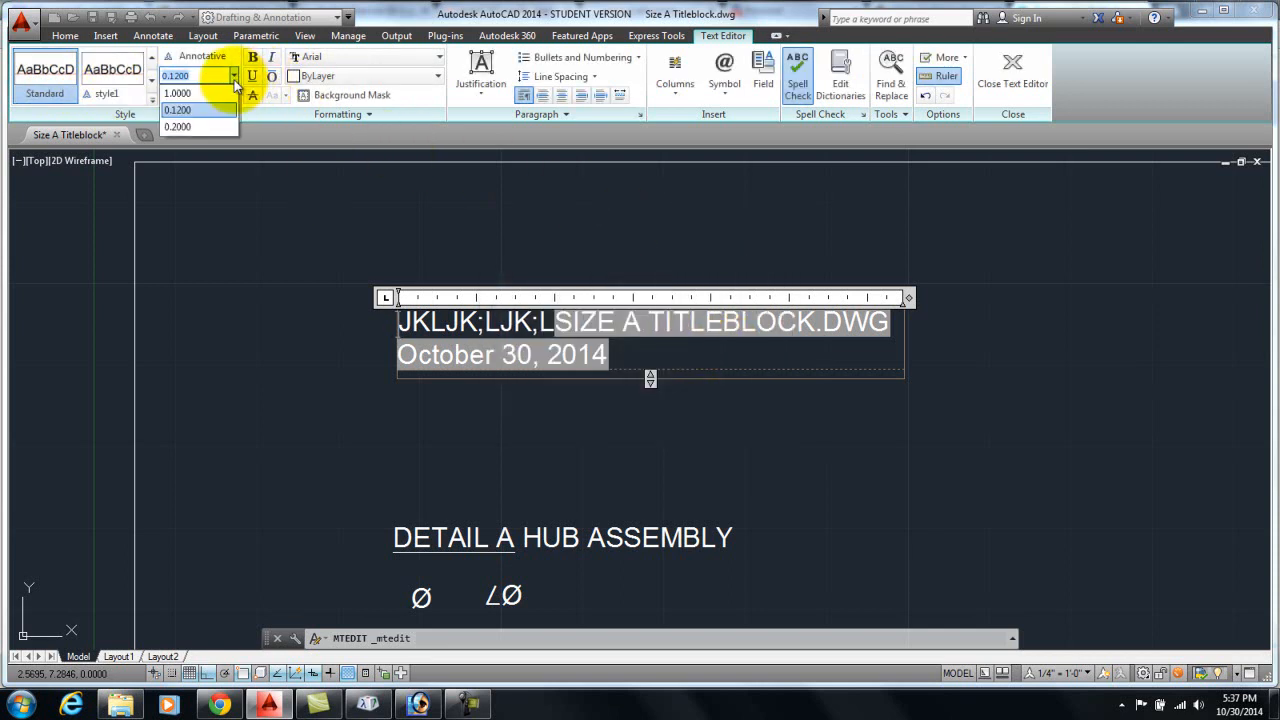
{"action": "left_click", "coordinate": [208, 92]}
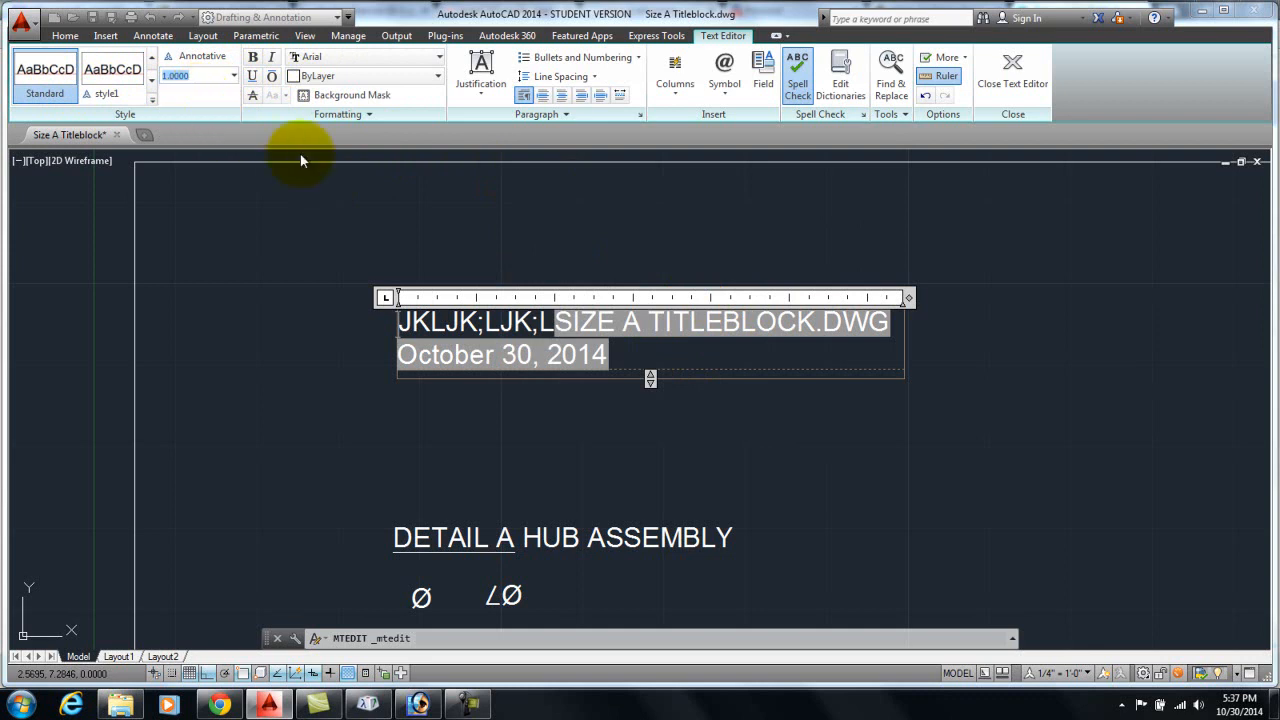
{"action": "left_click", "coordinate": [389, 62]}
{"action": "left_click", "coordinate": [389, 62]}
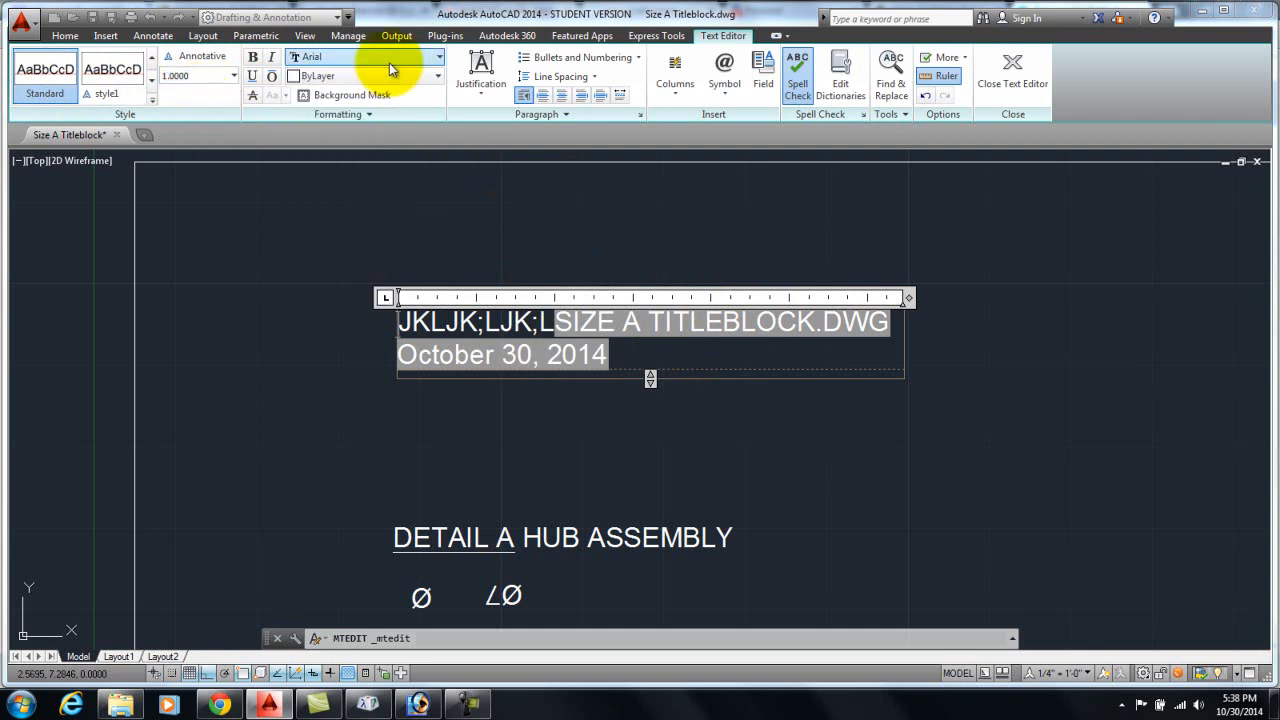
Step: Format the filename and date text as a numbered list
{"action": "left_click", "coordinate": [580, 60]}
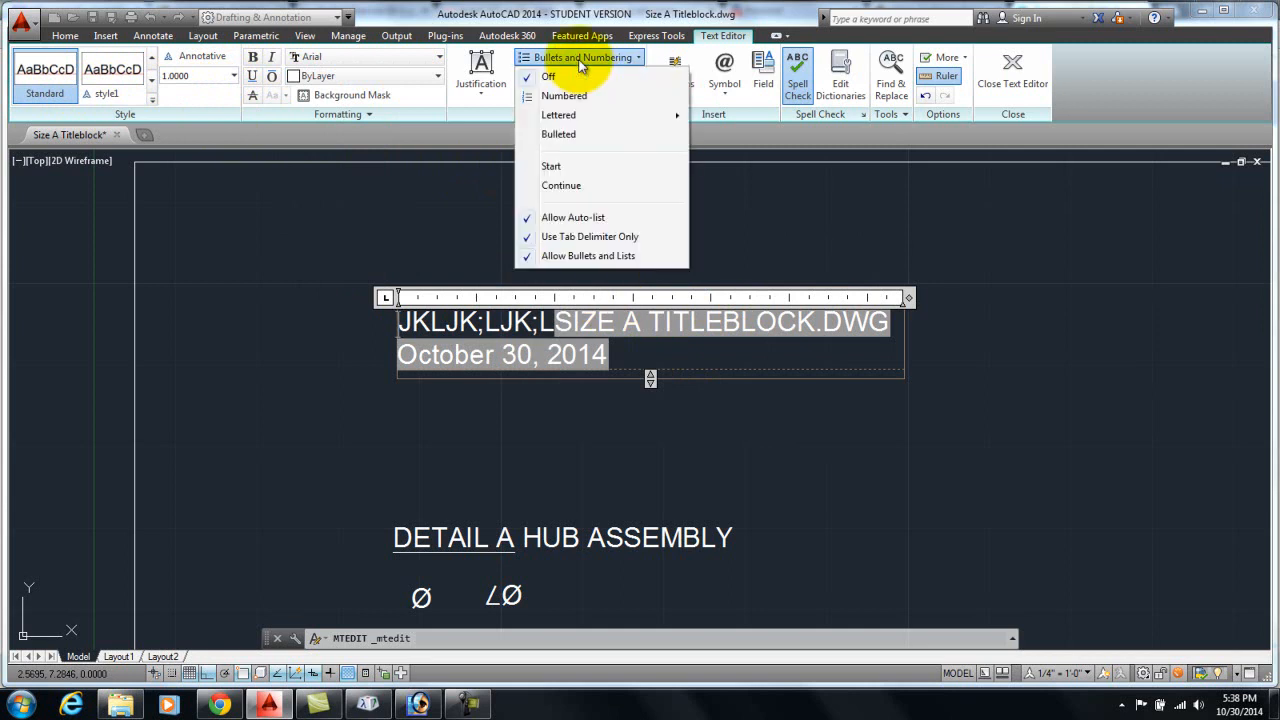
{"action": "left_click", "coordinate": [570, 96]}
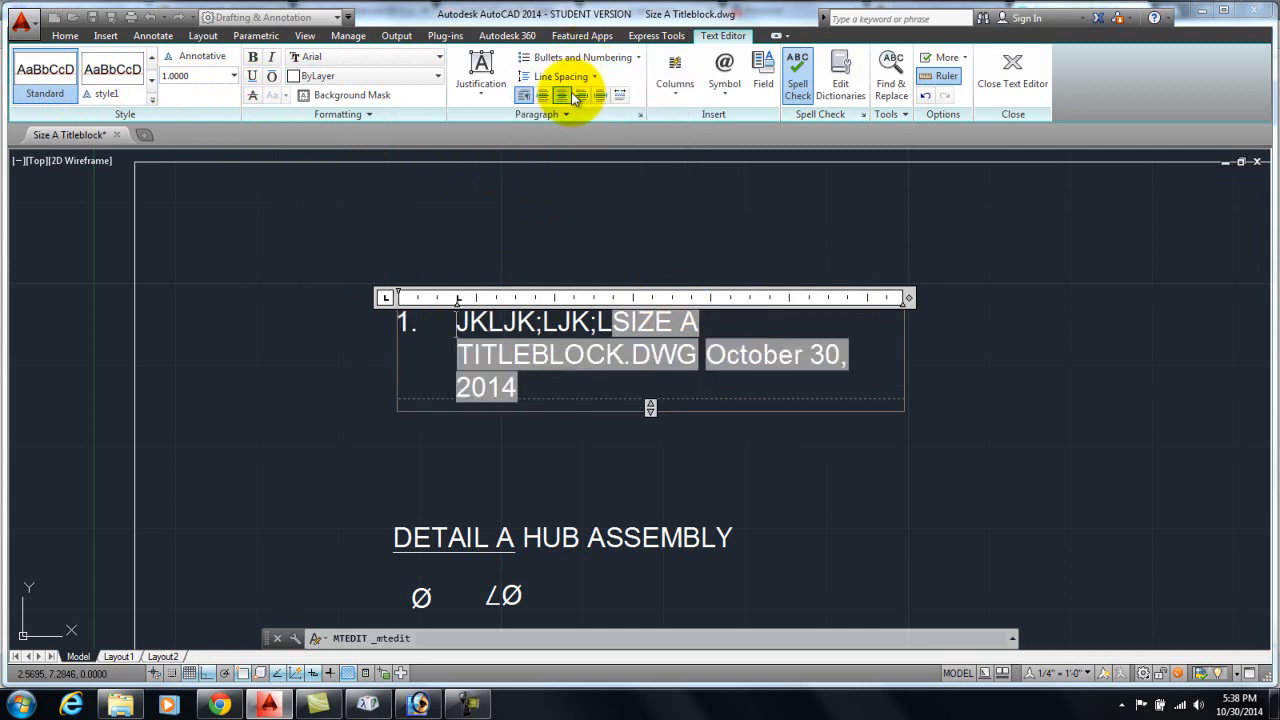
{"action": "left_click", "coordinate": [598, 58]}
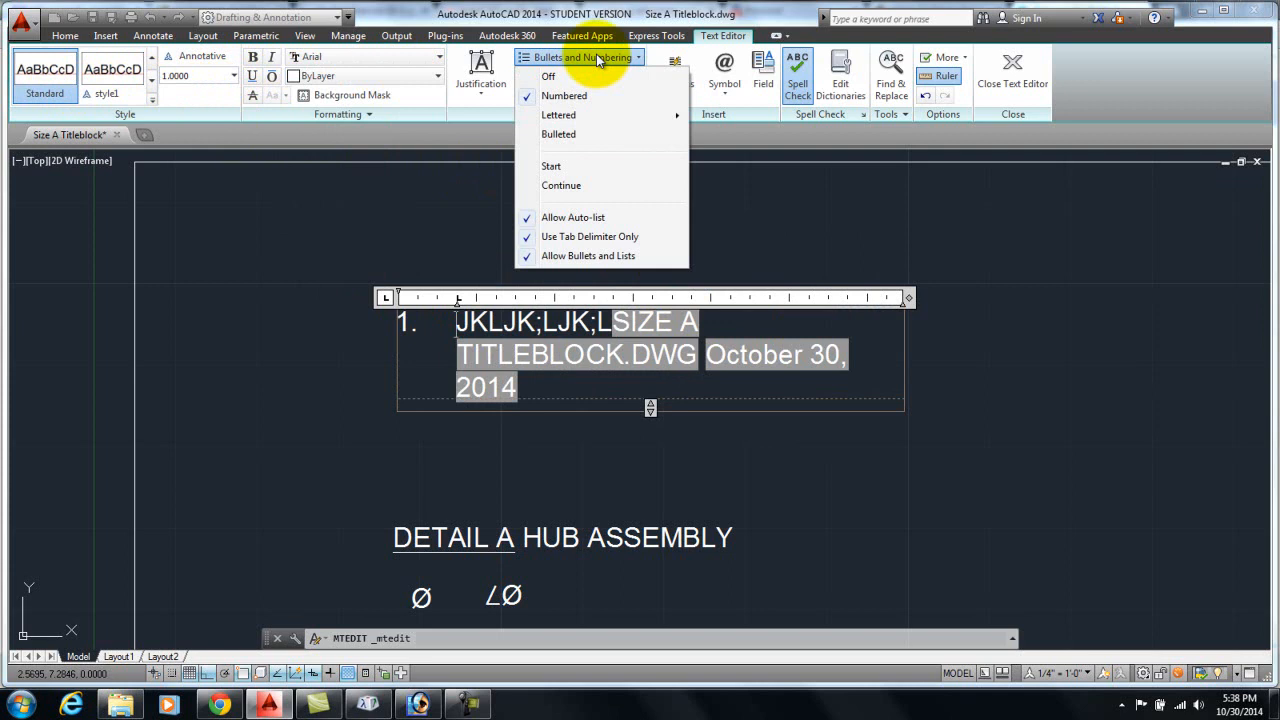
{"action": "left_click", "coordinate": [598, 58]}
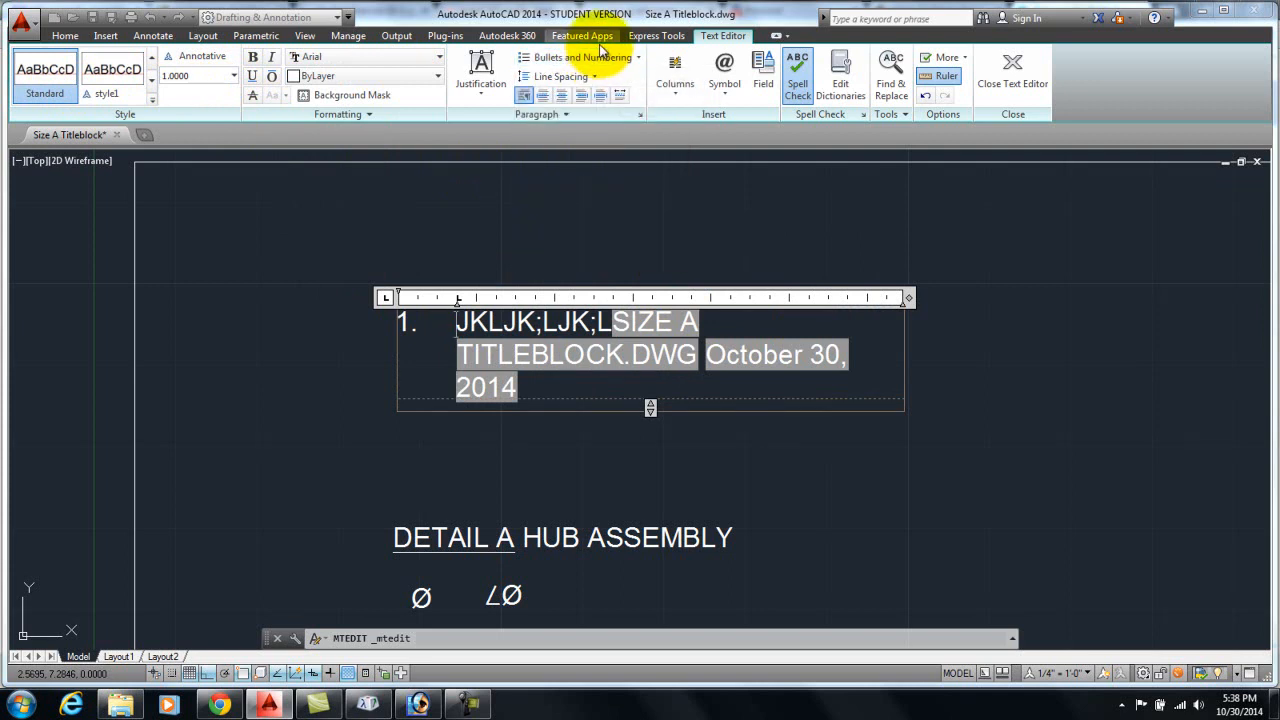
Step: Insert a Diameter symbol in the numbered filename and date text and finish editing the text
{"action": "left_click", "coordinate": [728, 92]}
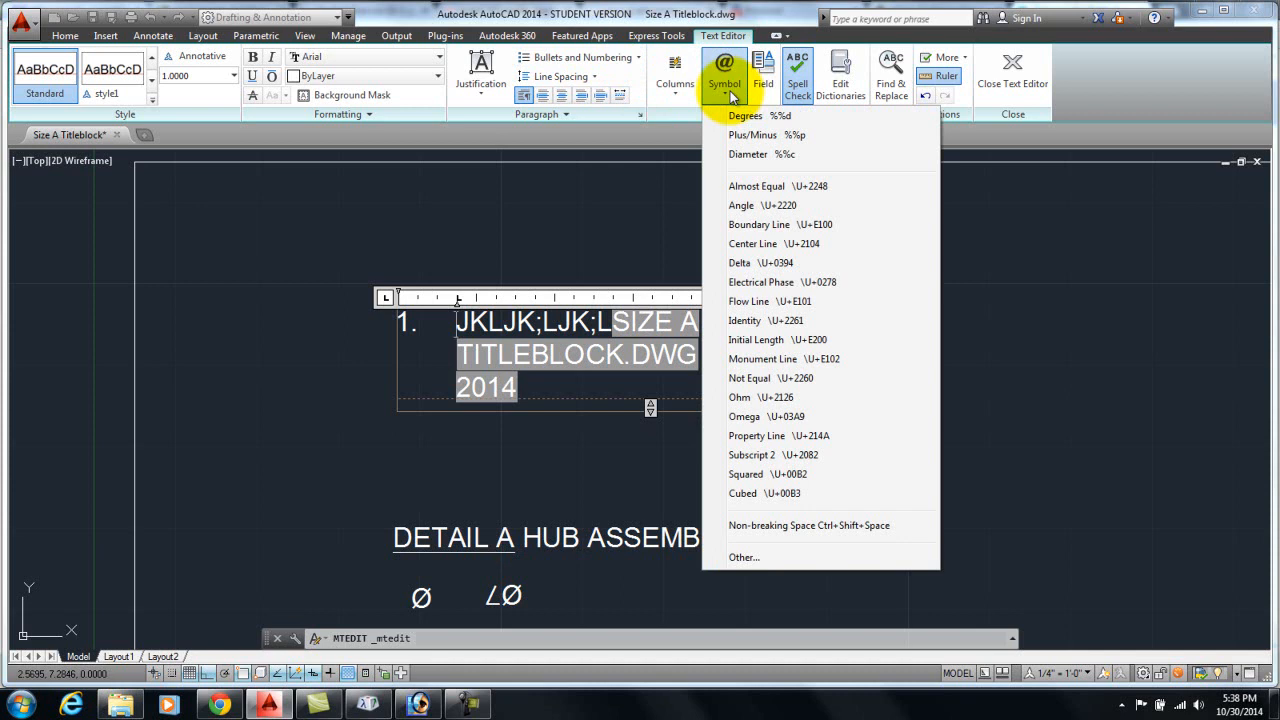
{"action": "left_click", "coordinate": [748, 154]}
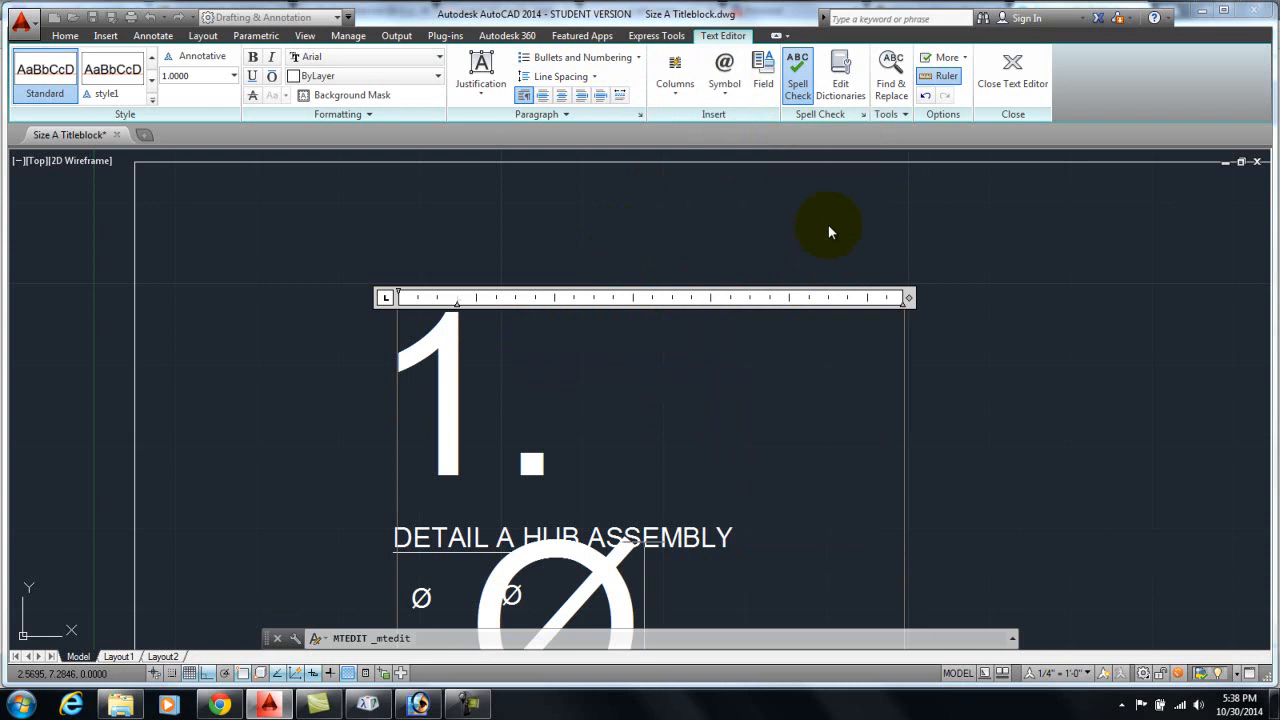
{"action": "left_click", "coordinate": [1005, 84]}
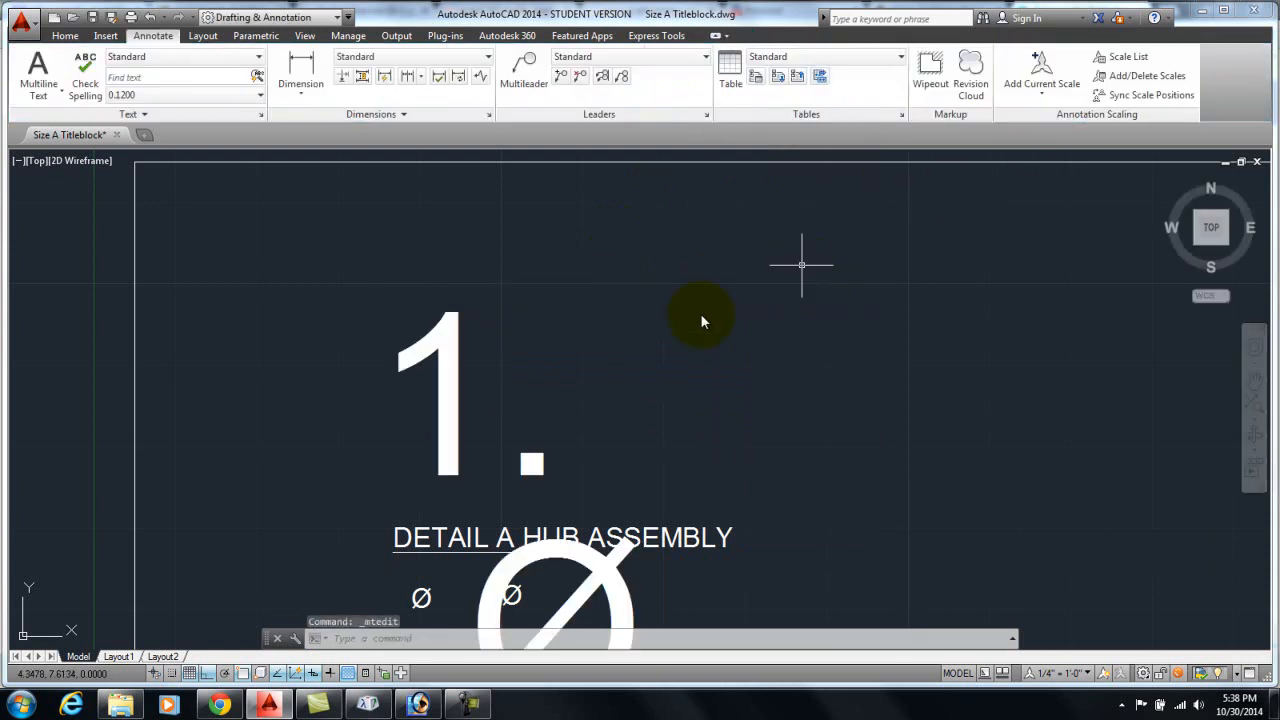
Step: Delete the numbered multiline text with the oversized diameter symbol above DETAIL A HUB ASSEMBLY
{"action": "scroll", "coordinate": [530, 375], "scroll_direction": "down", "scroll_amount": 5}
{"action": "left_click", "coordinate": [505, 362]}
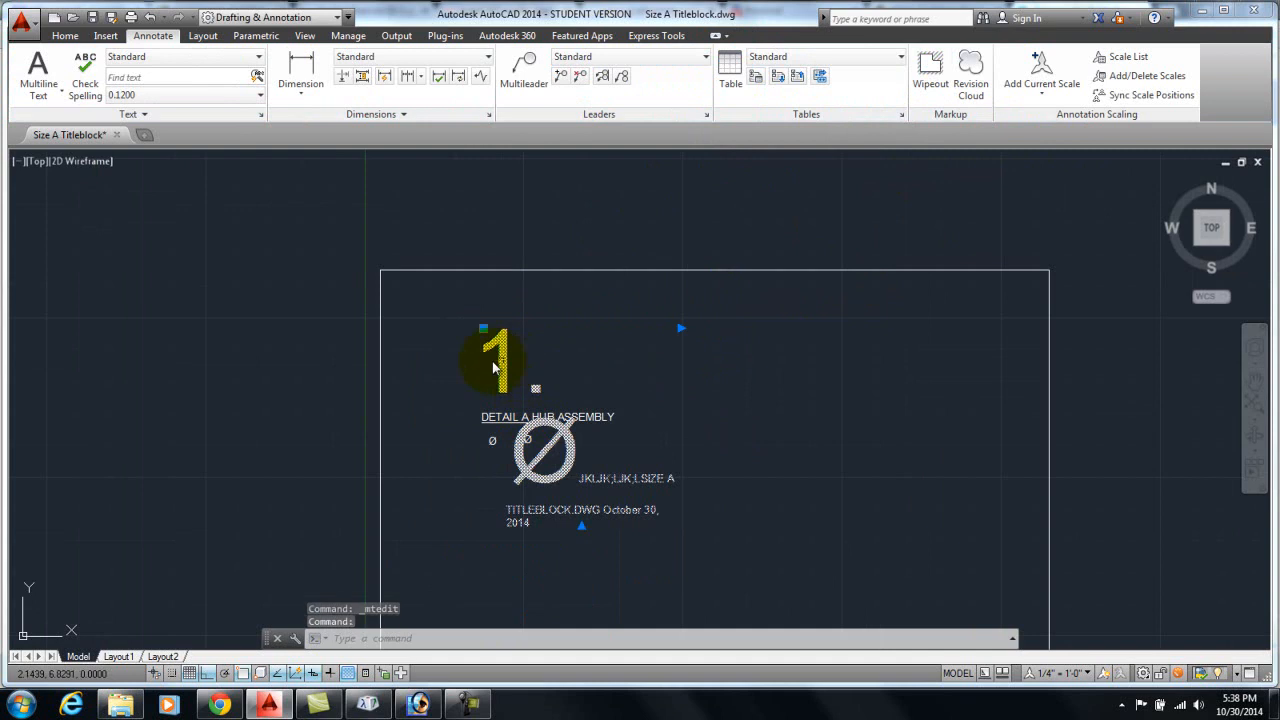
{"action": "key", "text": "Delete"}
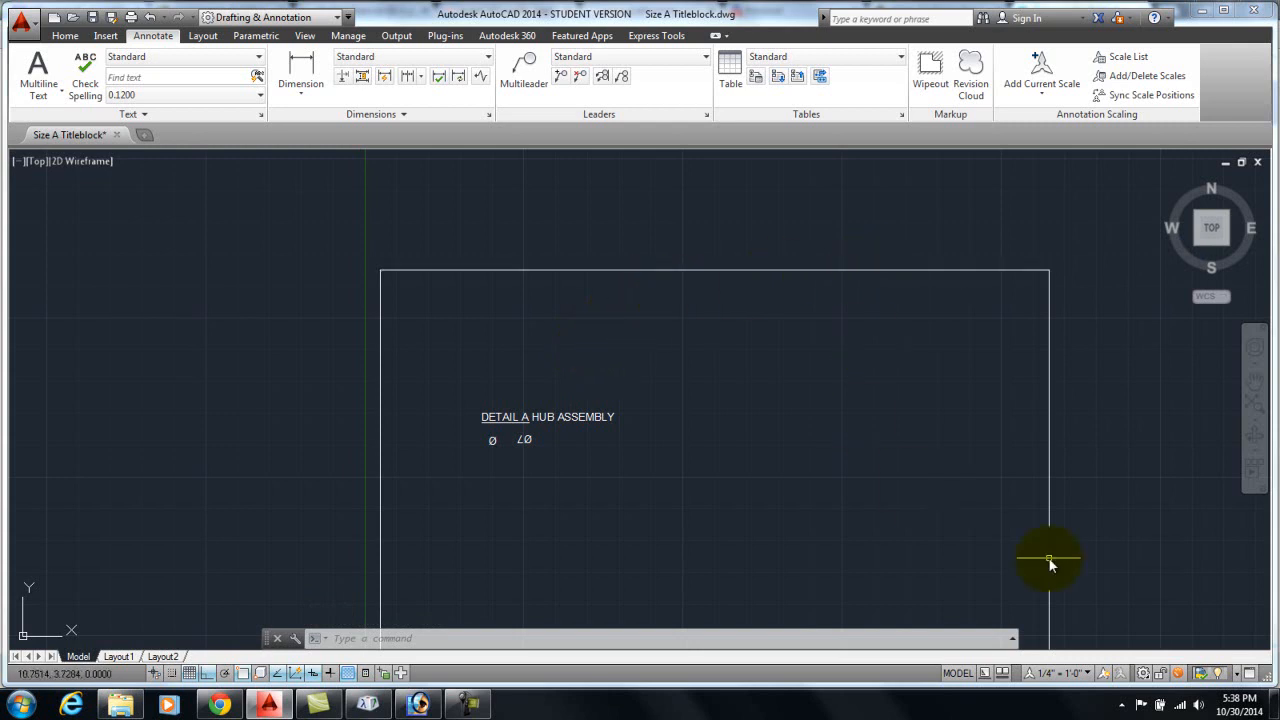
{"action": "left_click", "coordinate": [462, 702]}
{"action": "left_click", "coordinate": [1203, 628]}
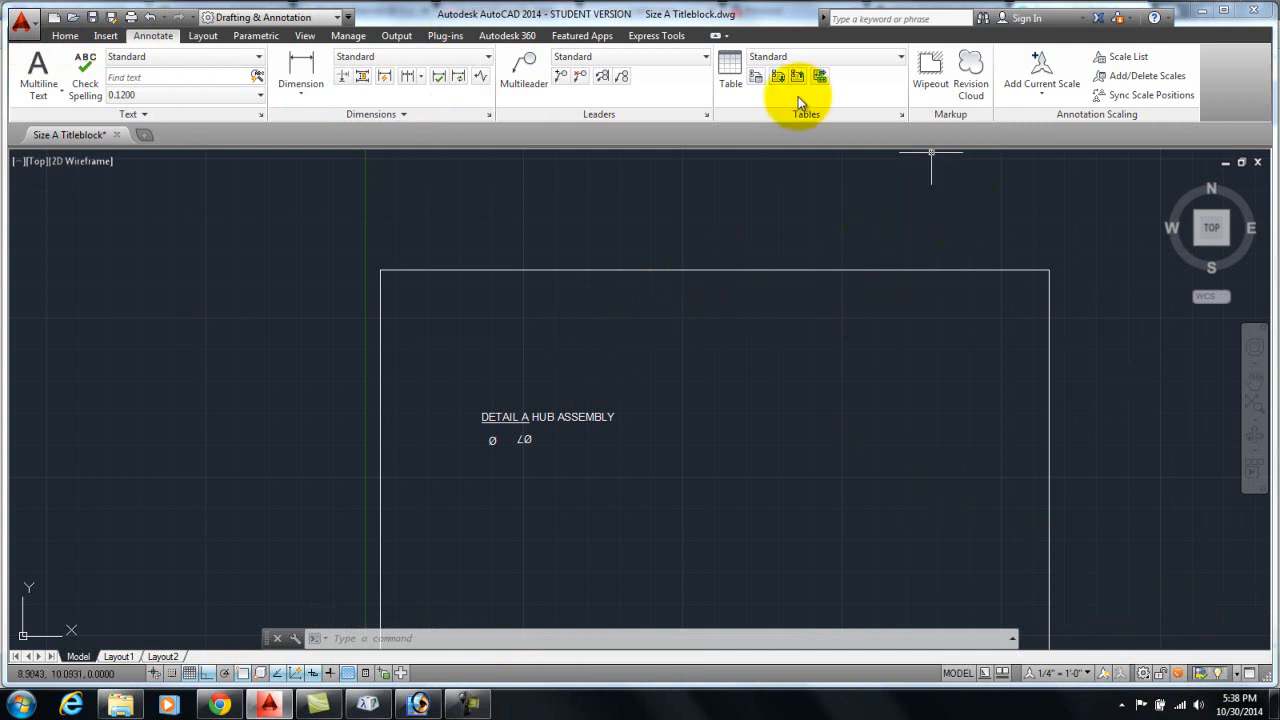
Step: Insert an empty Standard-style table with 5 columns, 1 data row and Title, Header and Data row styles above the drawing border
{"action": "left_click", "coordinate": [731, 68]}
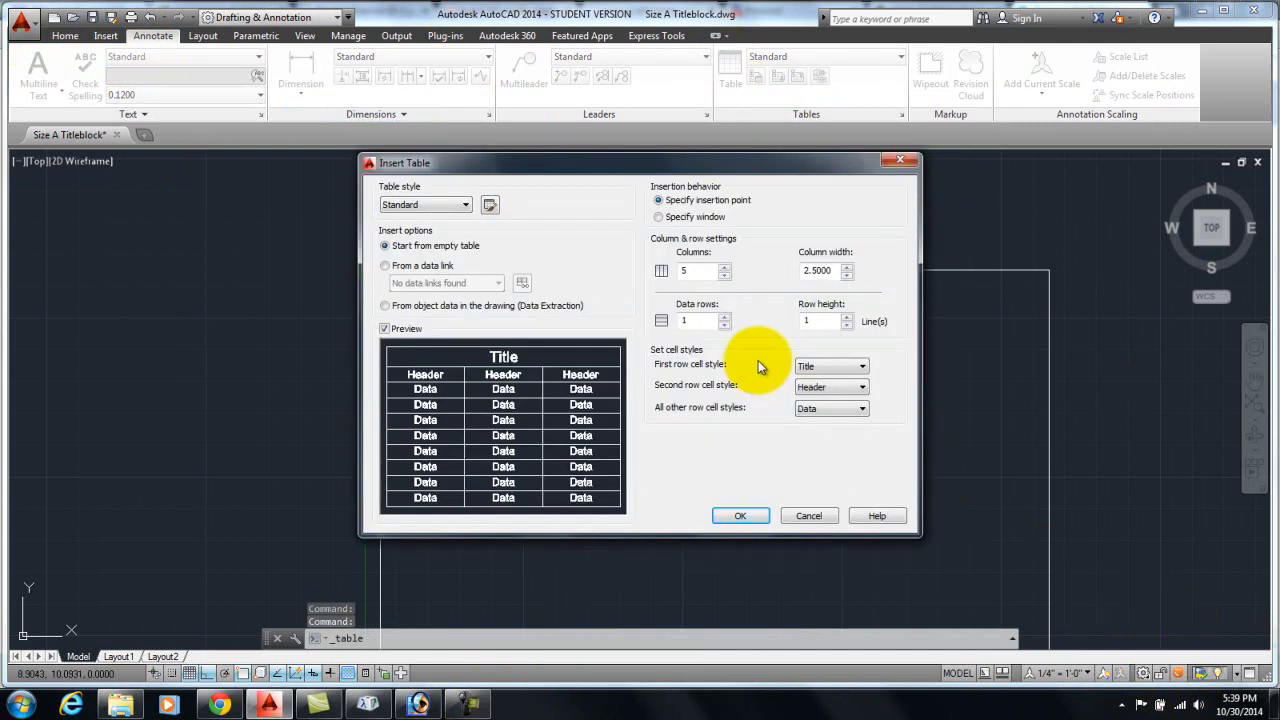
{"action": "double_click", "coordinate": [692, 271]}
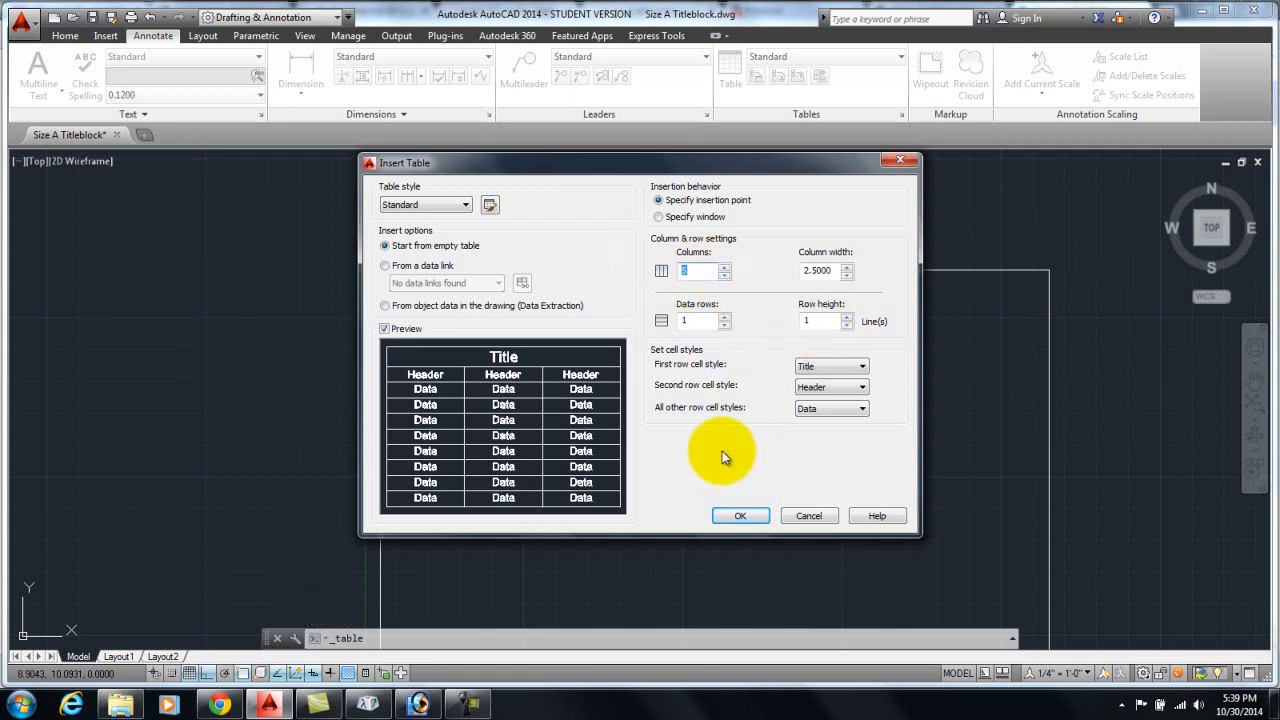
{"action": "double_click", "coordinate": [694, 320]}
{"action": "double_click", "coordinate": [820, 320]}
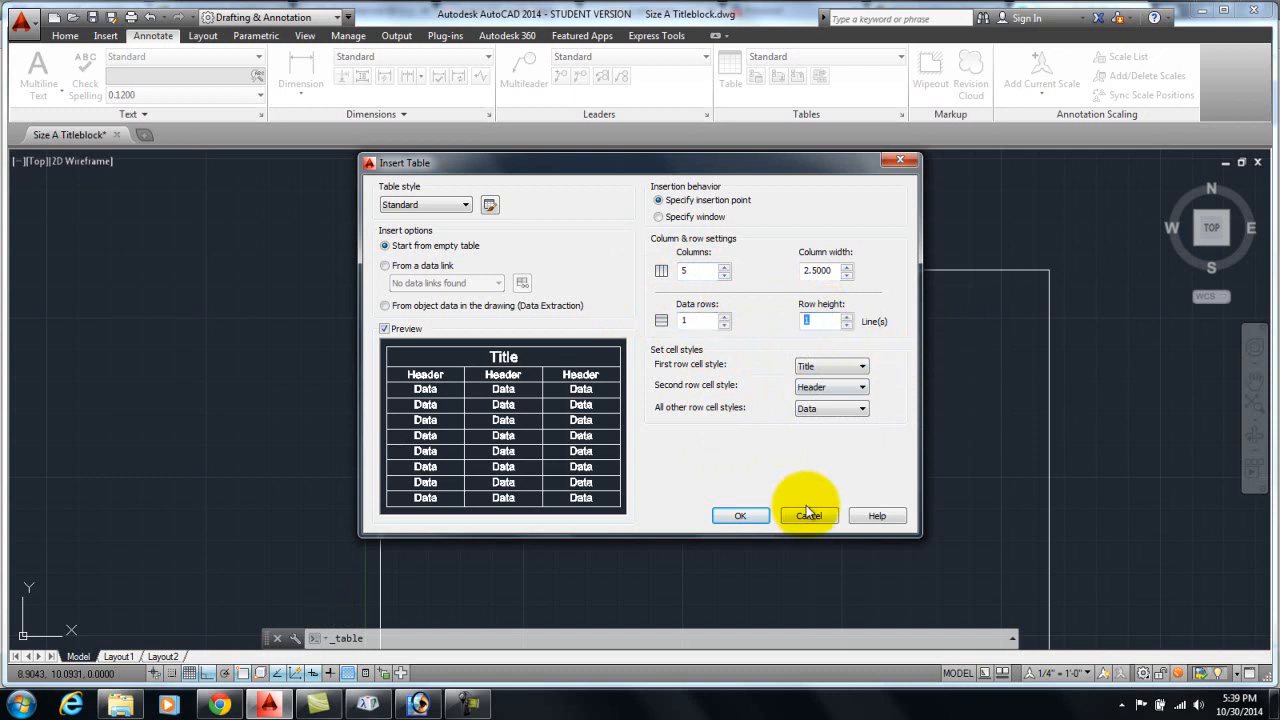
{"action": "left_click", "coordinate": [838, 367]}
{"action": "left_click", "coordinate": [841, 371]}
{"action": "left_click", "coordinate": [841, 371]}
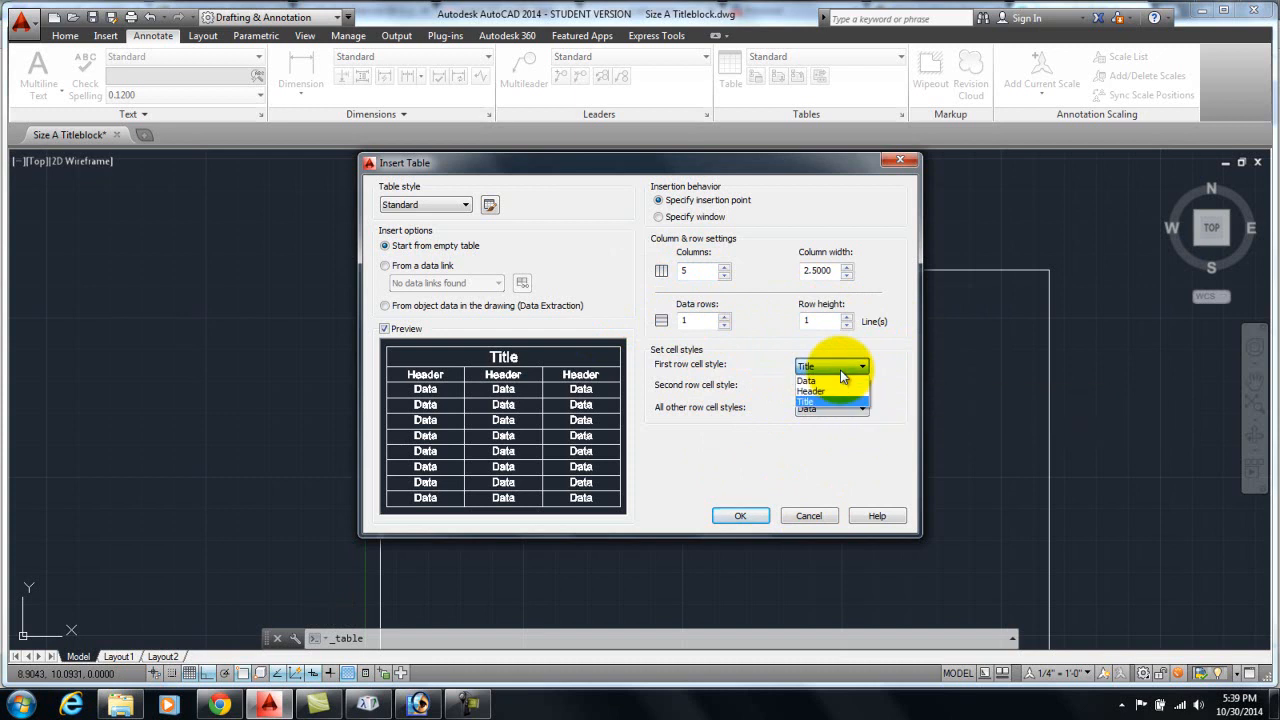
{"action": "left_click", "coordinate": [828, 400]}
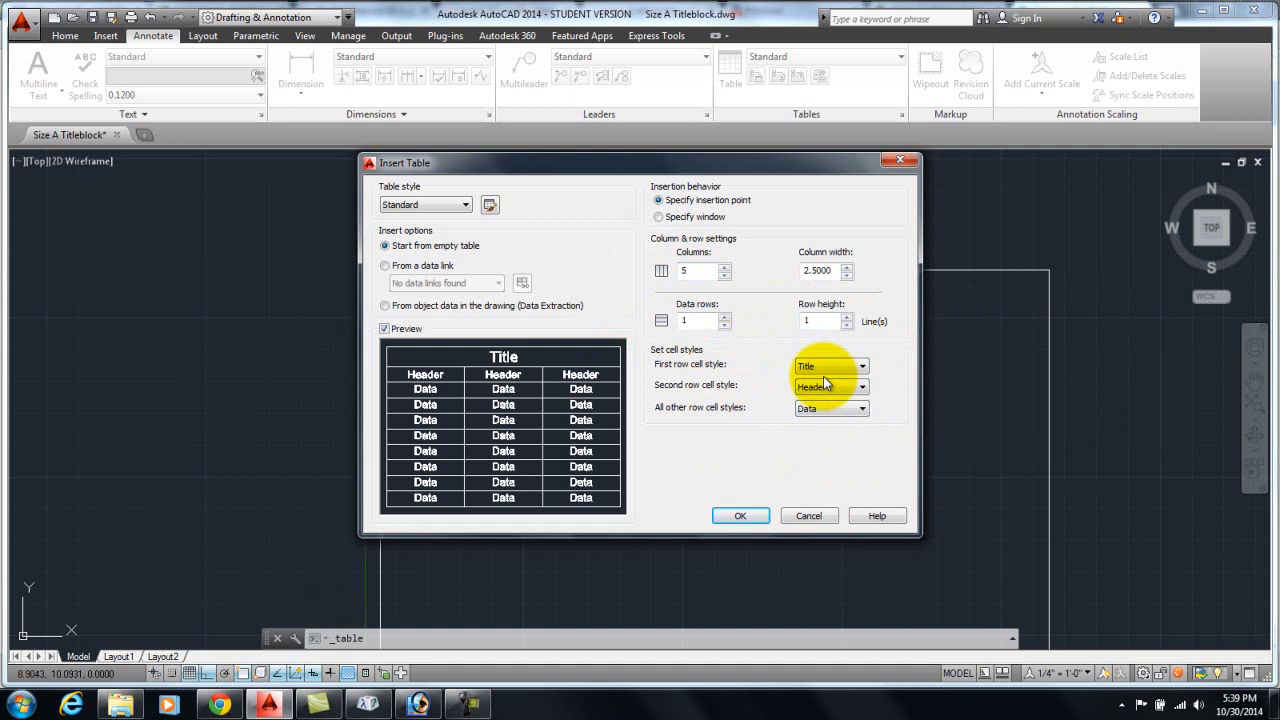
{"action": "left_click", "coordinate": [747, 515]}
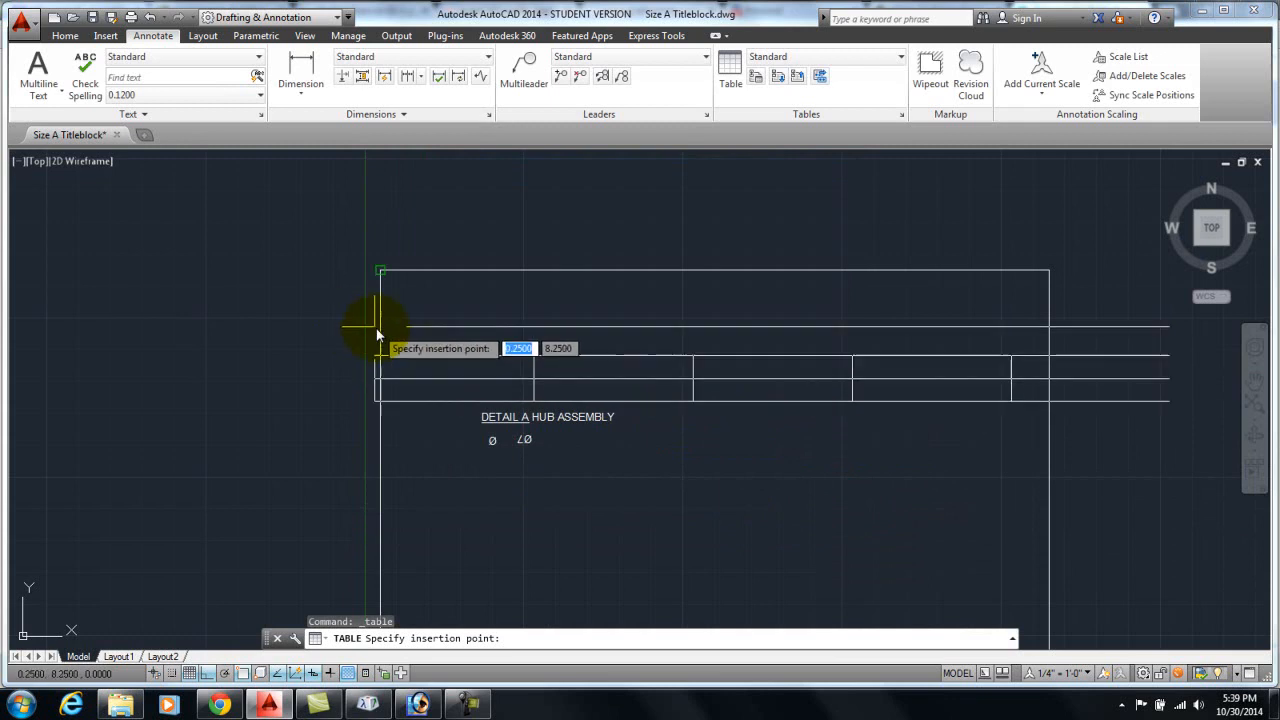
{"action": "left_click", "coordinate": [328, 189]}
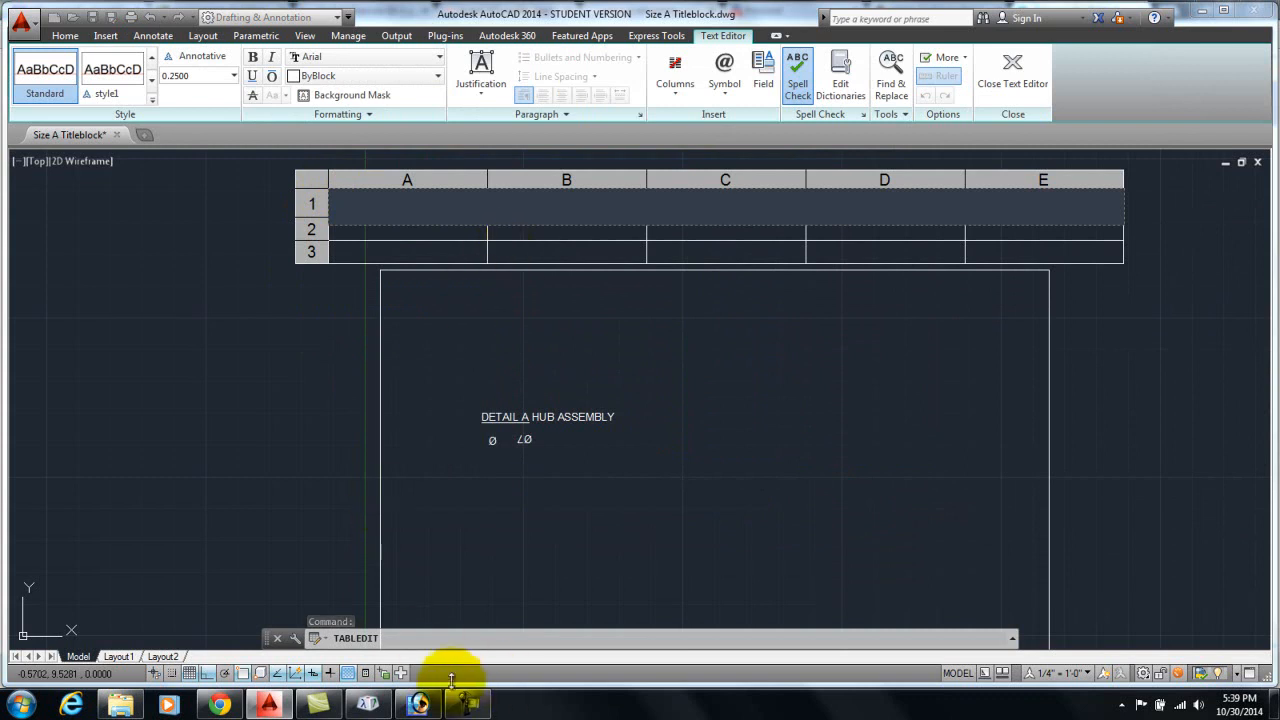
Step: Switch to Chrome and open the Book 10-7.jpg attachment of Assignment 10 on the Assignments & Videos page
{"action": "mouse_move", "coordinate": [463, 703]}
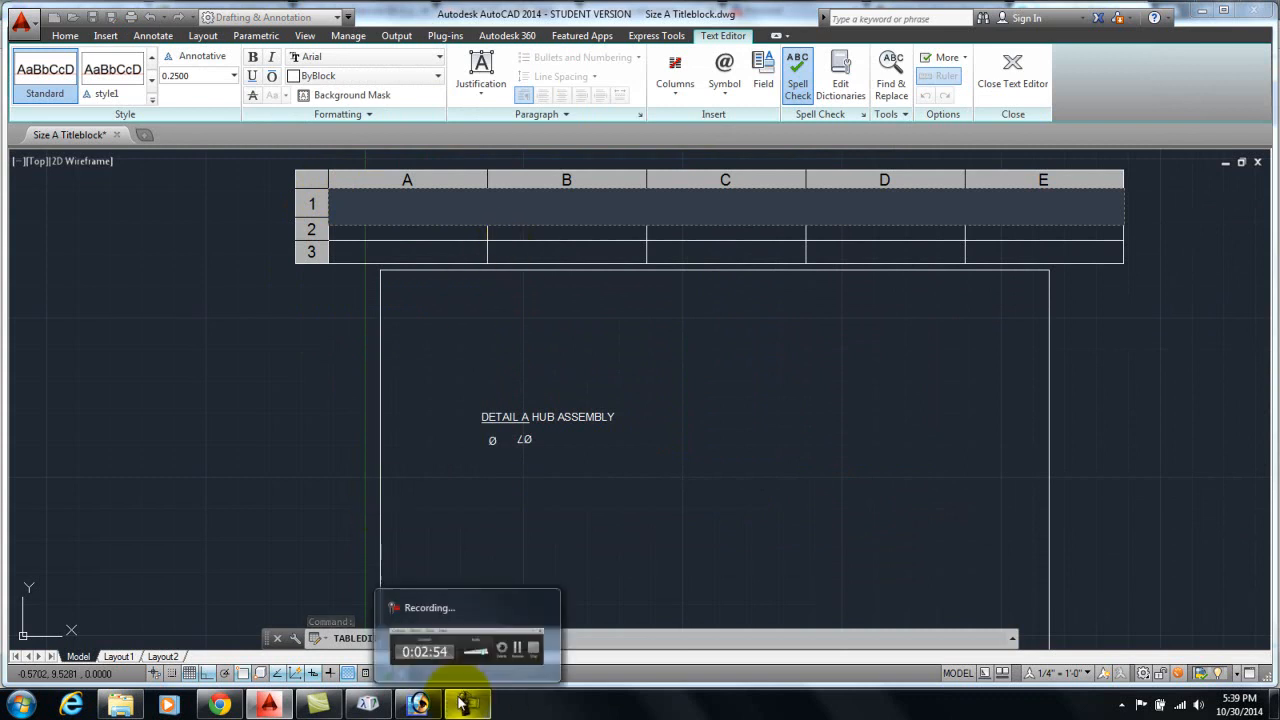
{"action": "left_click", "coordinate": [219, 705]}
{"action": "left_click", "coordinate": [175, 10]}
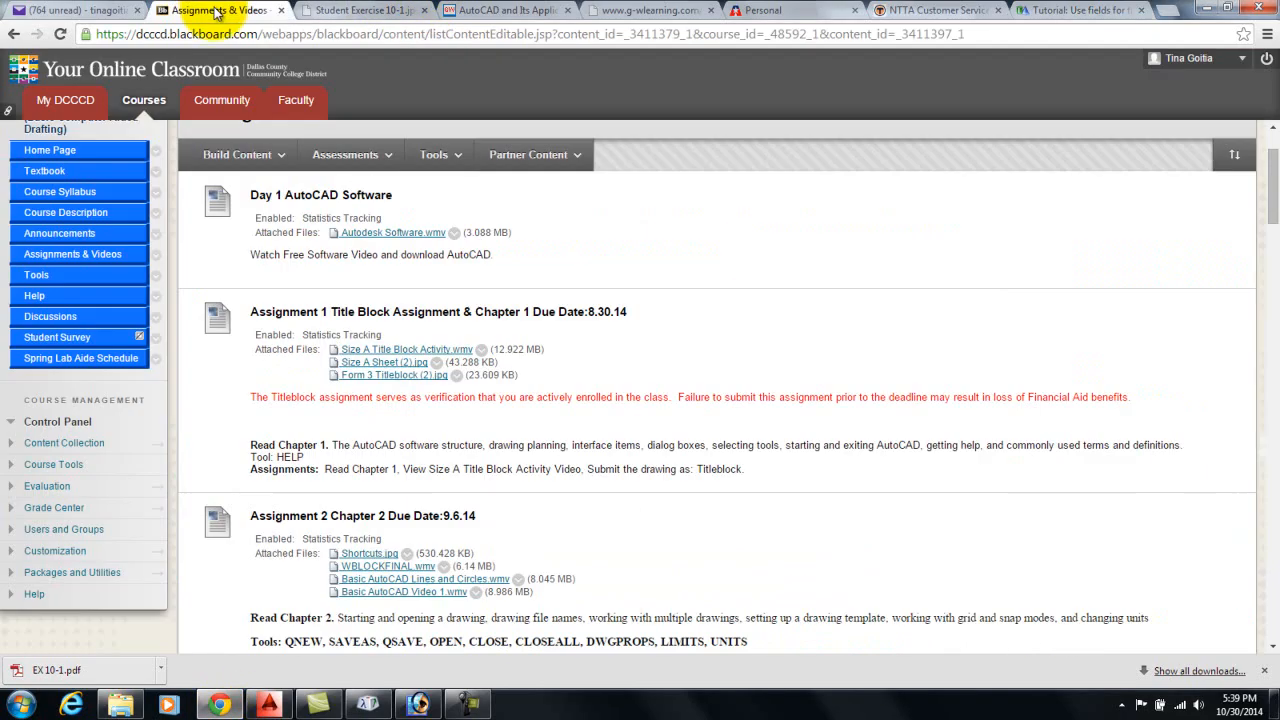
{"action": "scroll", "coordinate": [500, 550], "scroll_direction": "down", "scroll_amount": 2}
{"action": "scroll", "coordinate": [530, 562], "scroll_direction": "down", "scroll_amount": 10}
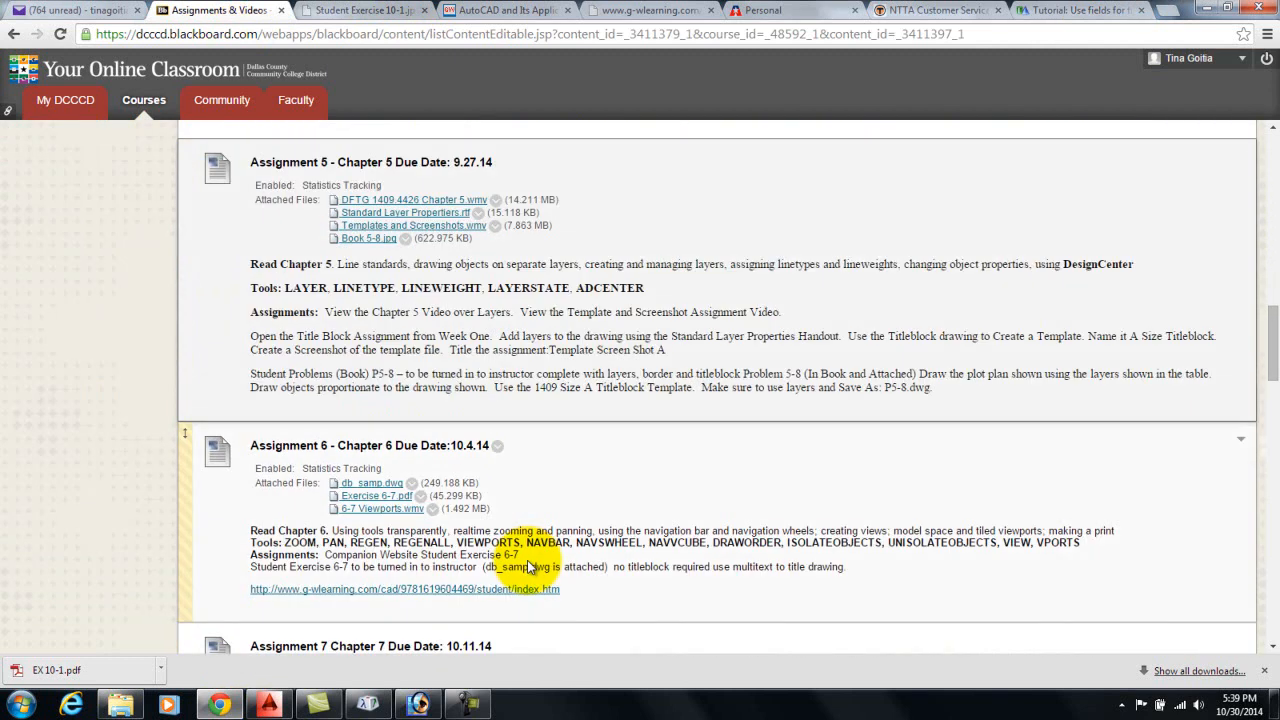
{"action": "scroll", "coordinate": [530, 562], "scroll_direction": "down", "scroll_amount": 10}
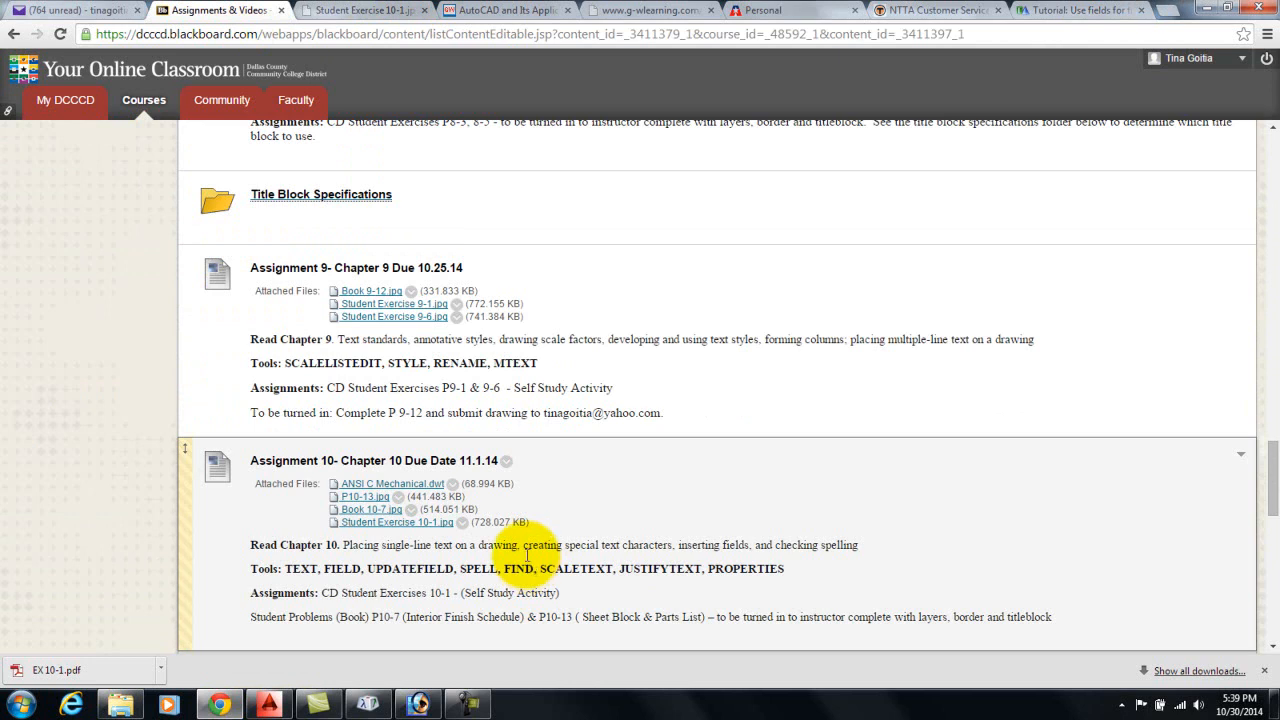
{"action": "left_click", "coordinate": [365, 510]}
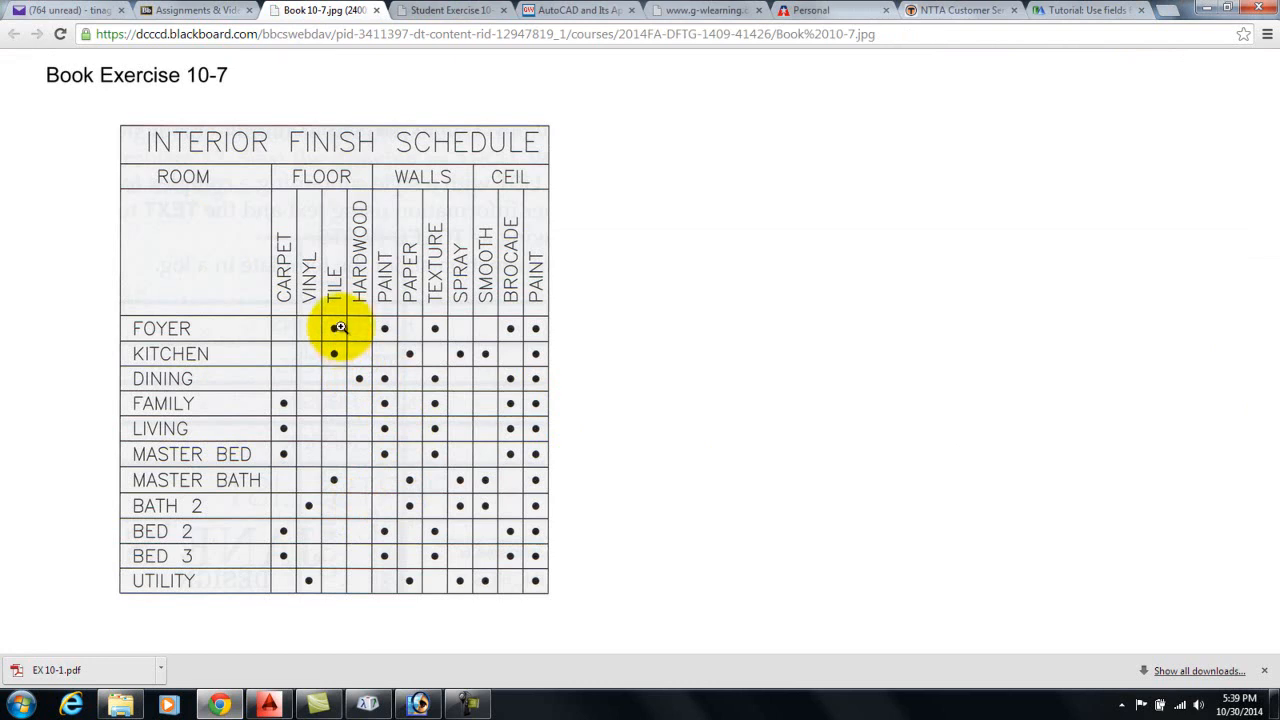
Step: Open the P10-13.jpg and Student Exercise 10-1.jpg attachments of Assignment 10 to view their drawing instructions
{"action": "left_click", "coordinate": [193, 12]}
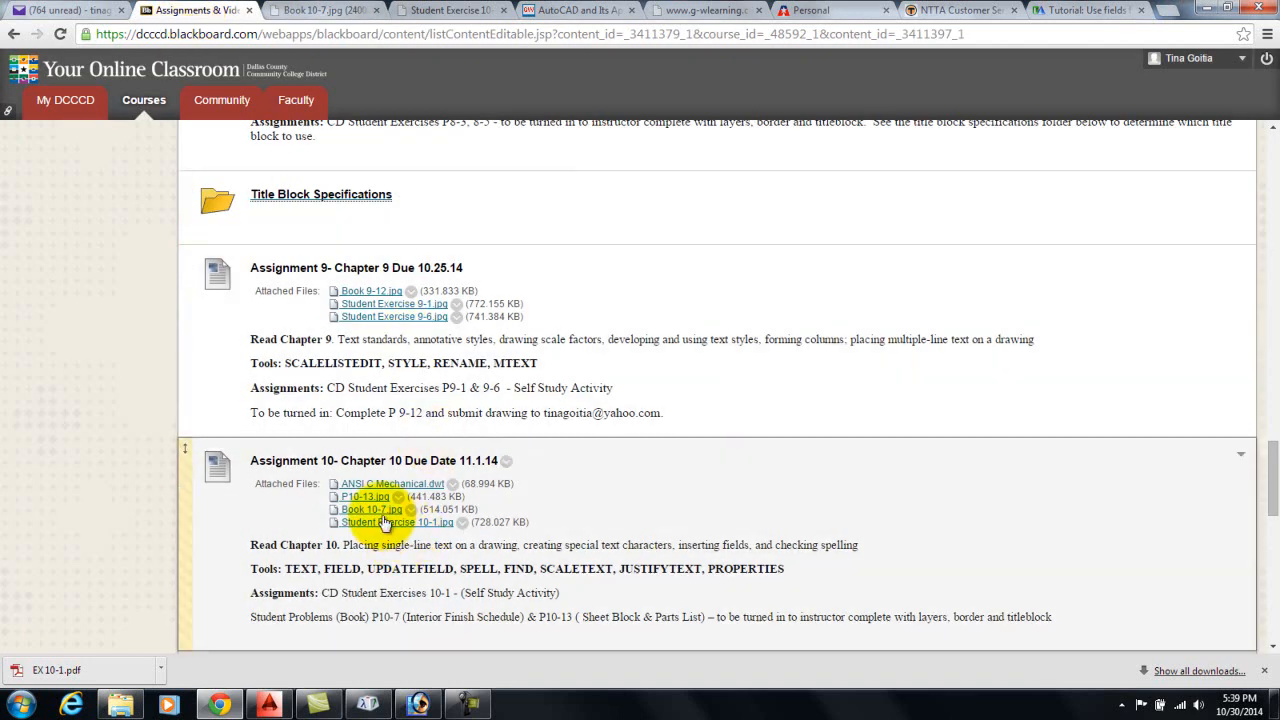
{"action": "left_click", "coordinate": [372, 498]}
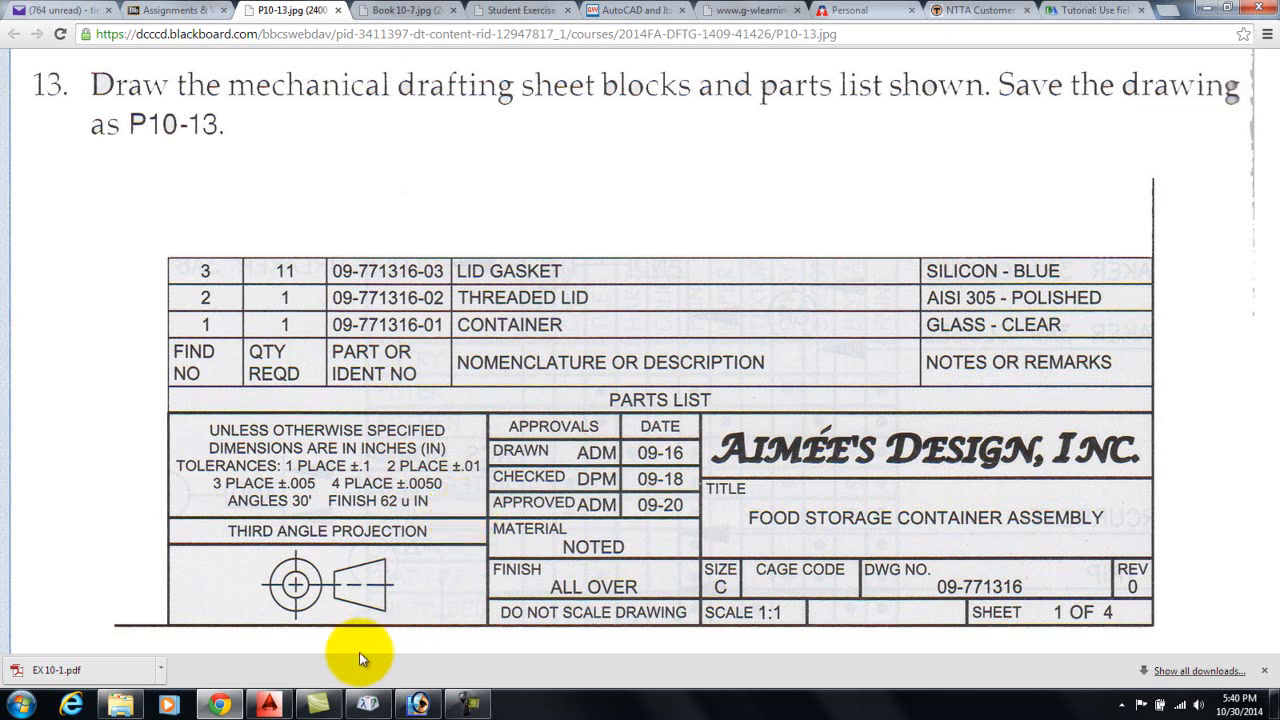
{"action": "left_click", "coordinate": [222, 708]}
{"action": "left_click", "coordinate": [222, 708]}
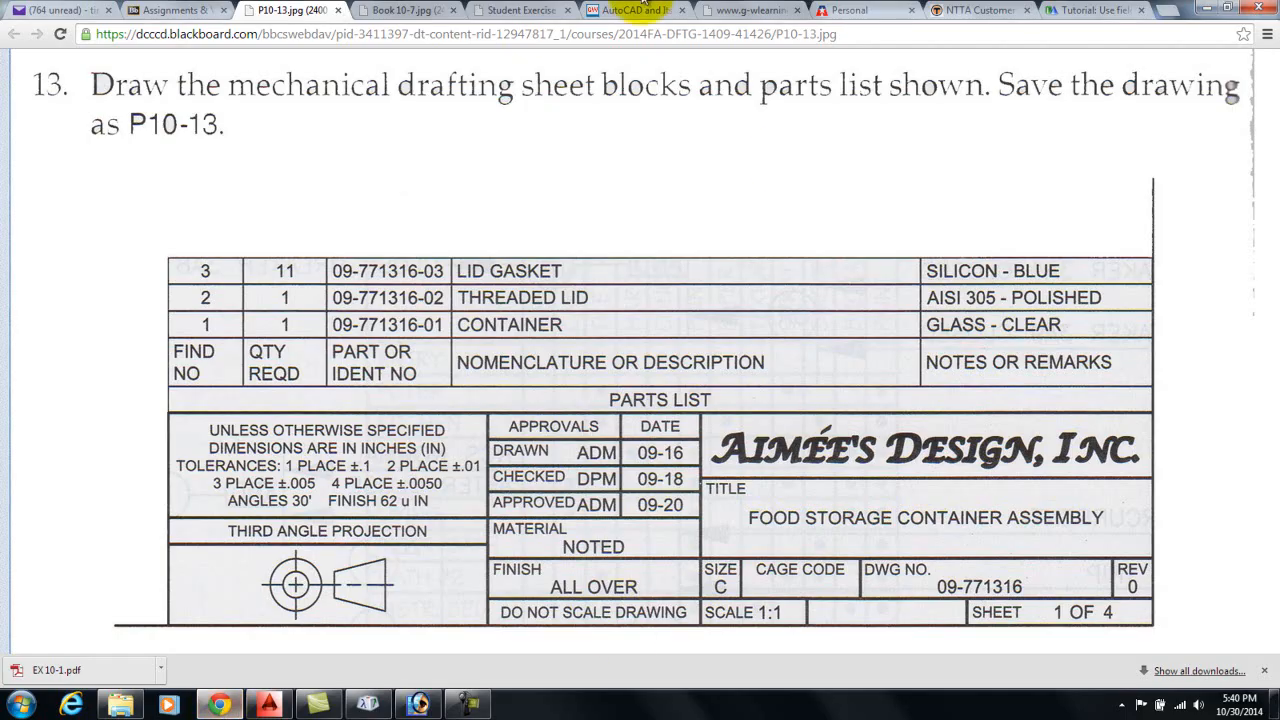
{"action": "left_click", "coordinate": [186, 12]}
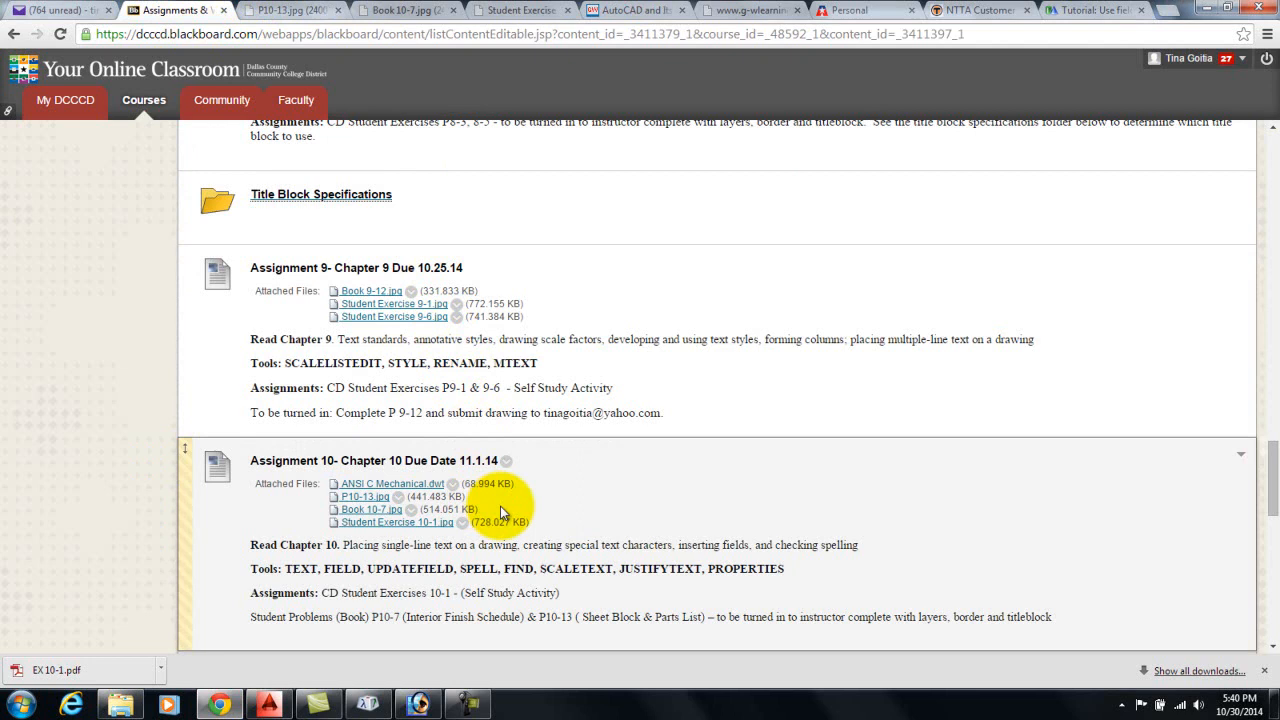
{"action": "left_click", "coordinate": [400, 522]}
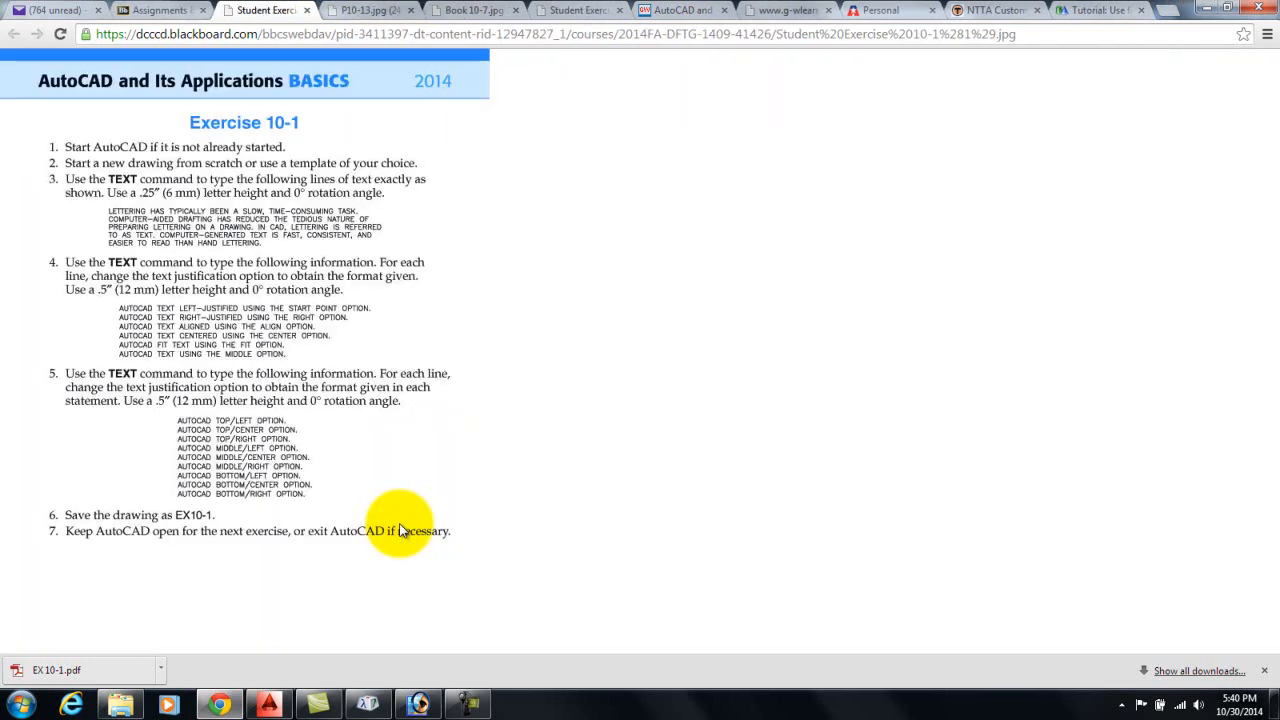